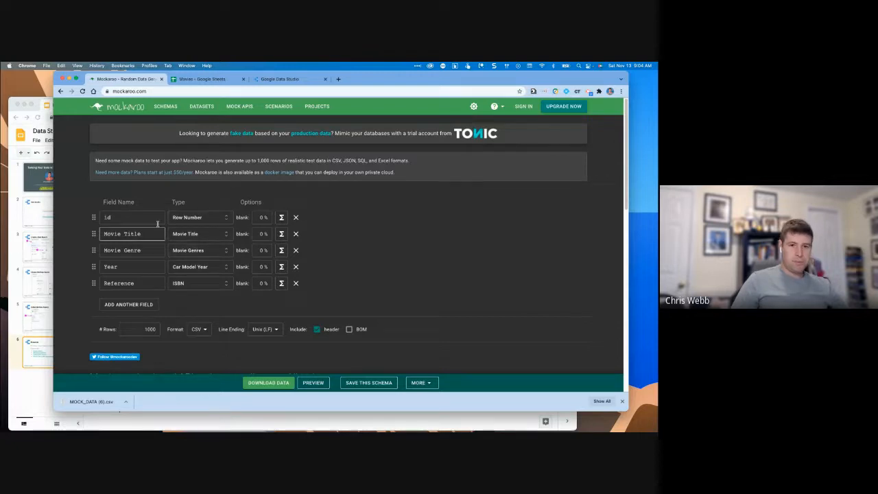
Switch to the Movies Google Sheet holding the downloaded mock movie data.
click(196, 79)
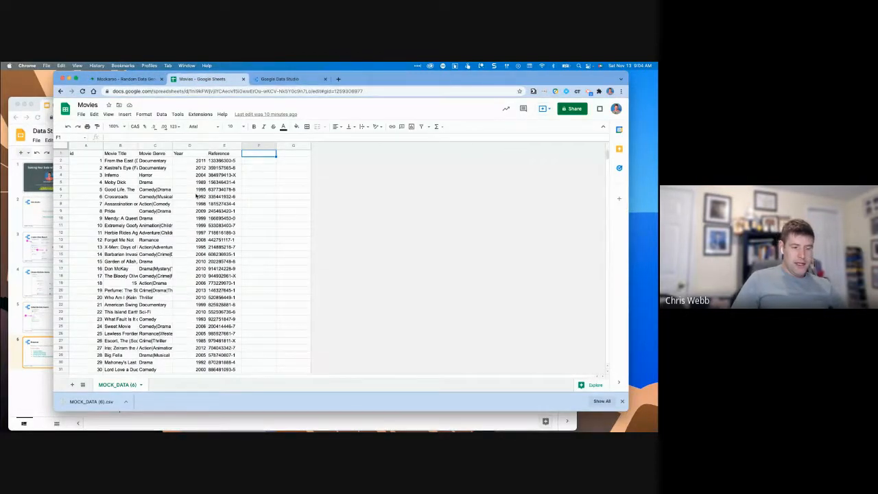
Scroll through the MOCK_DATA movie rows and maximize the Chrome window.
scroll(196, 196, down, 20)
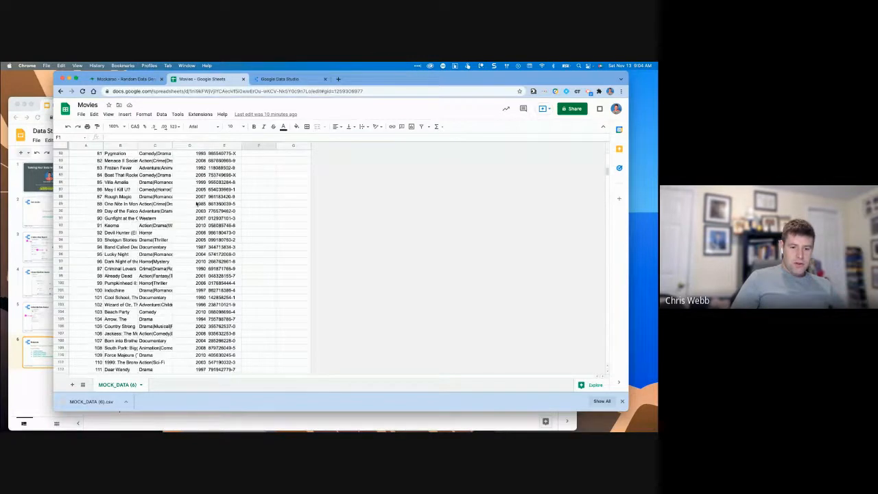
scroll(196, 203, down, 20)
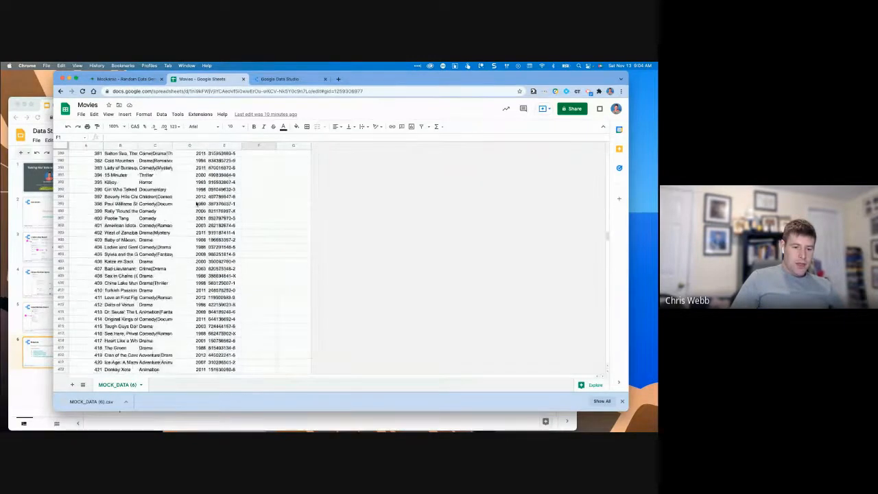
scroll(196, 203, down, 20)
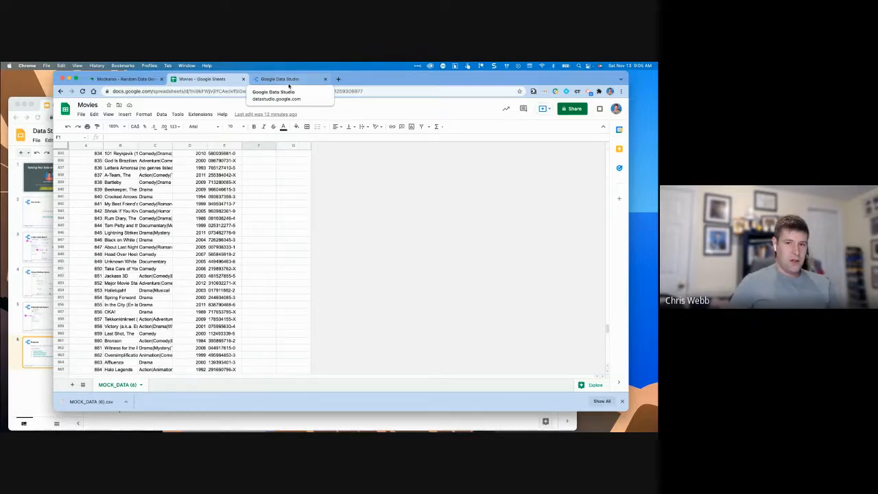
double_click(368, 78)
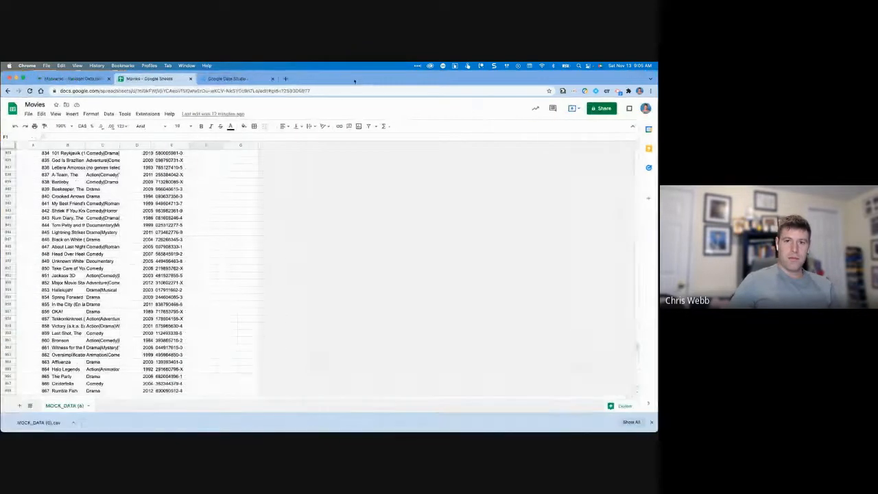
In Data Studio, dismiss the downloads bar and create a Blank Report.
click(251, 79)
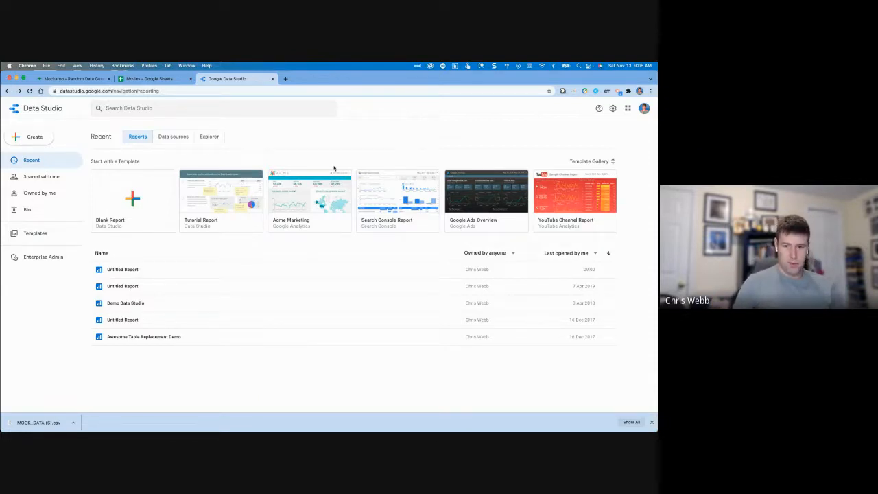
click(652, 422)
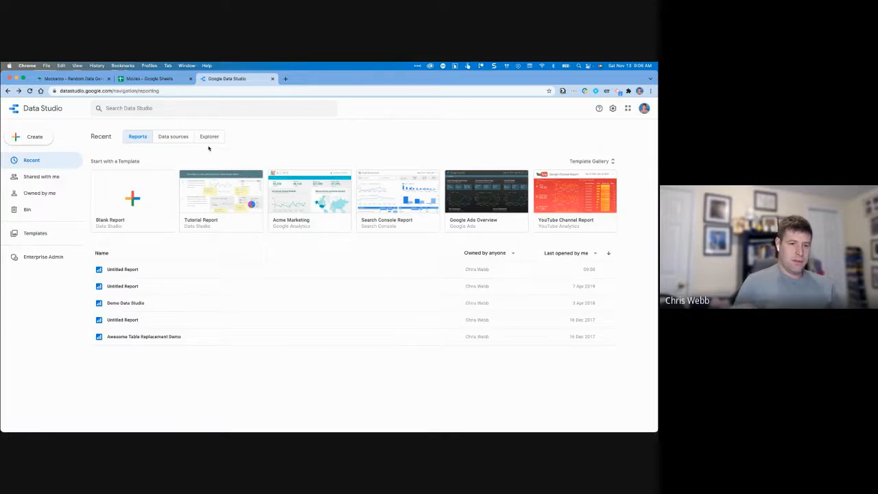
click(22, 140)
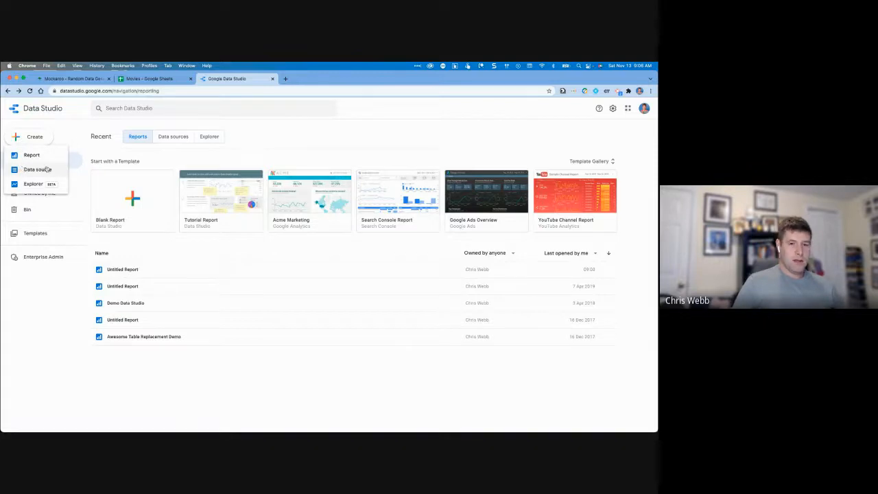
click(141, 165)
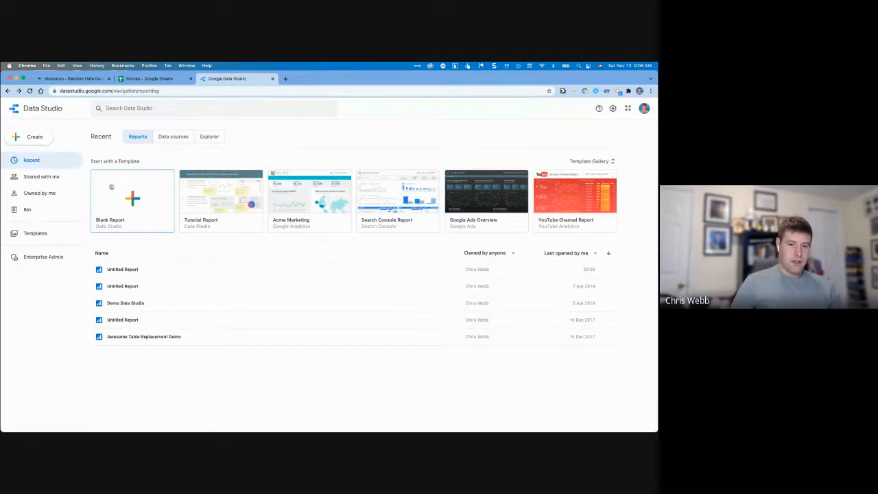
click(141, 204)
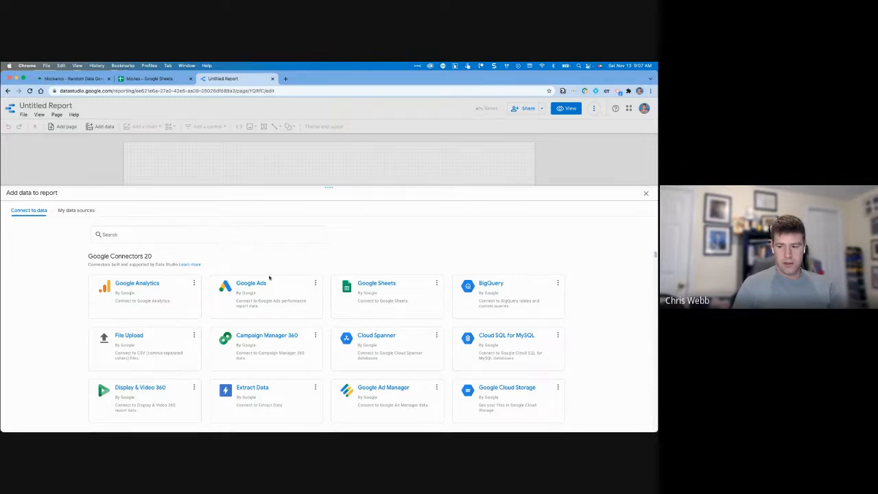
Choose the Google Sheets connector and select the Movies spreadsheet as the source.
scroll(267, 283, down, 10)
scroll(267, 284, down, 6)
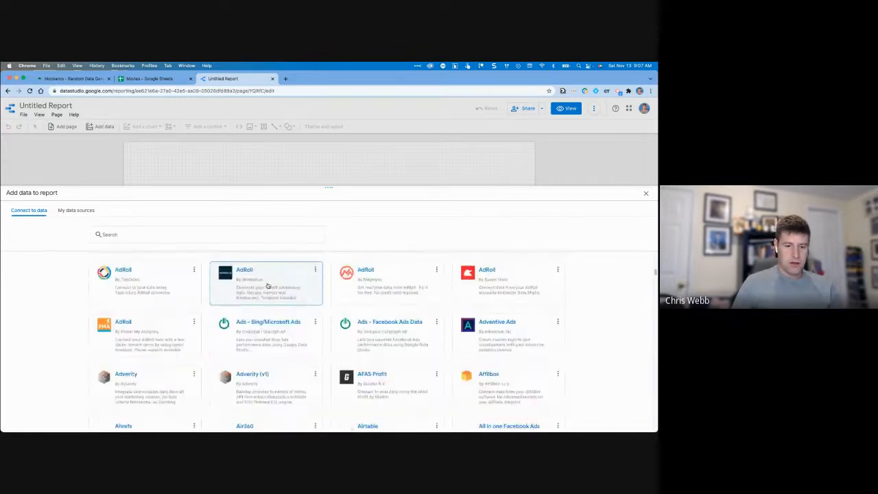
scroll(268, 284, up, 15)
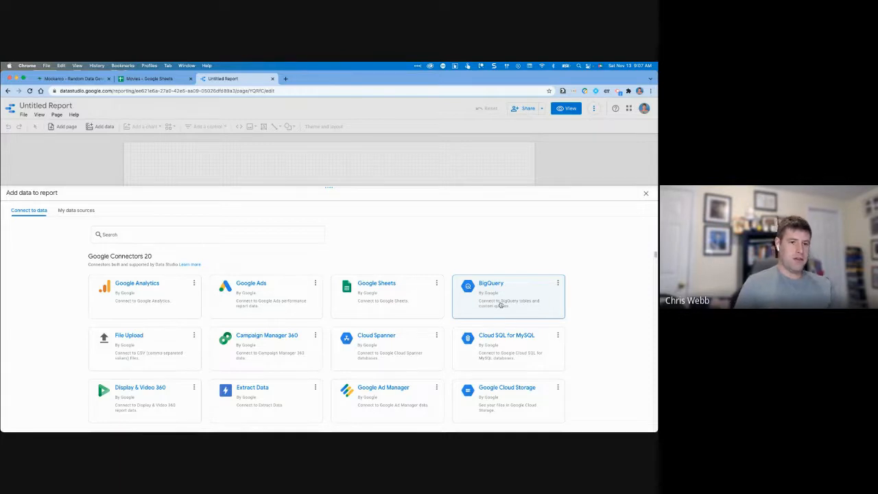
click(379, 294)
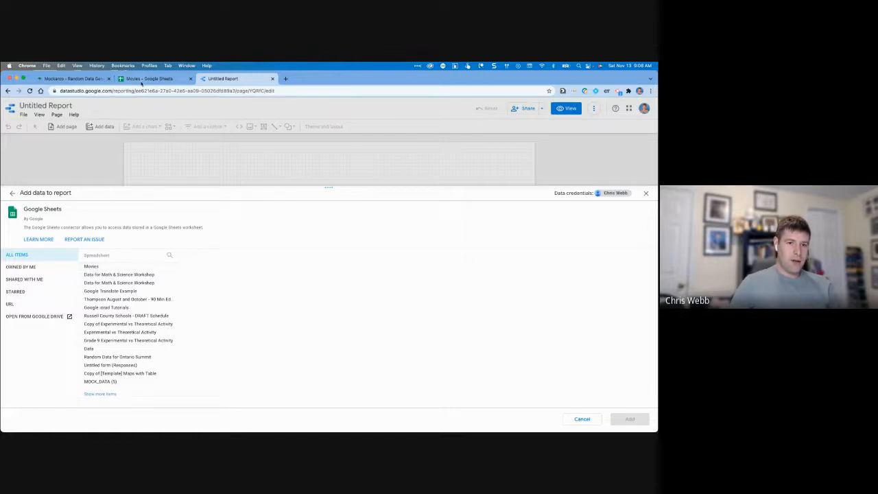
click(120, 267)
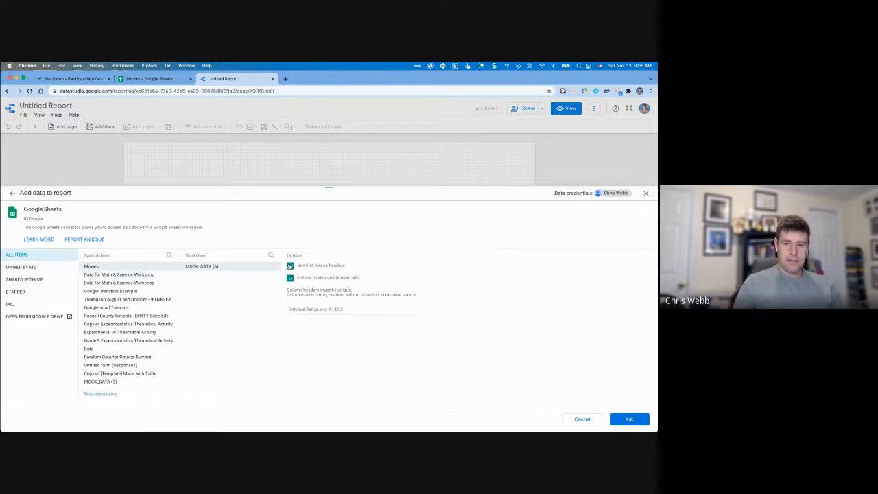
Add the Movies MOCK_DATA worksheet to the report and confirm it.
click(630, 419)
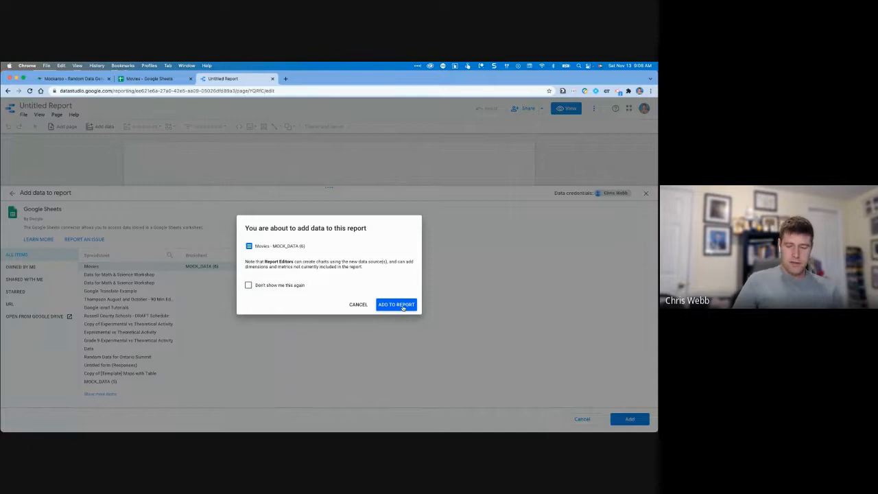
click(403, 306)
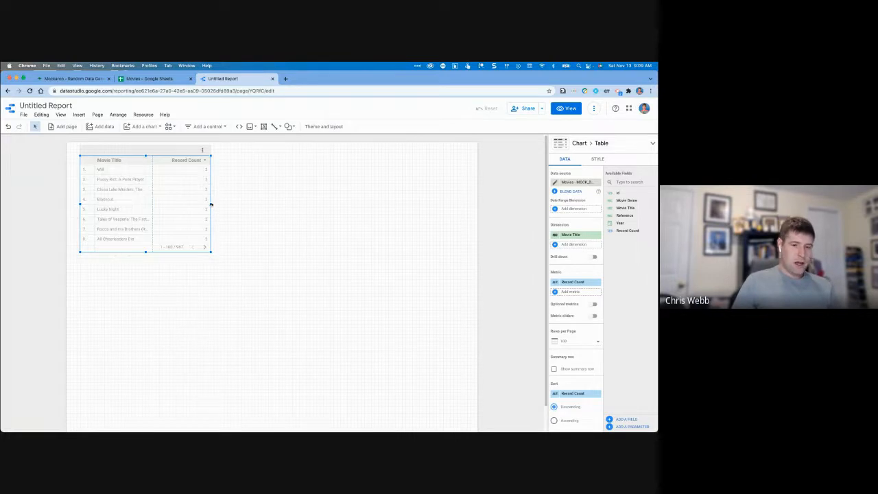
Widen the Movie Title table so full titles fit, then reselect it.
drag(210, 203, 329, 201)
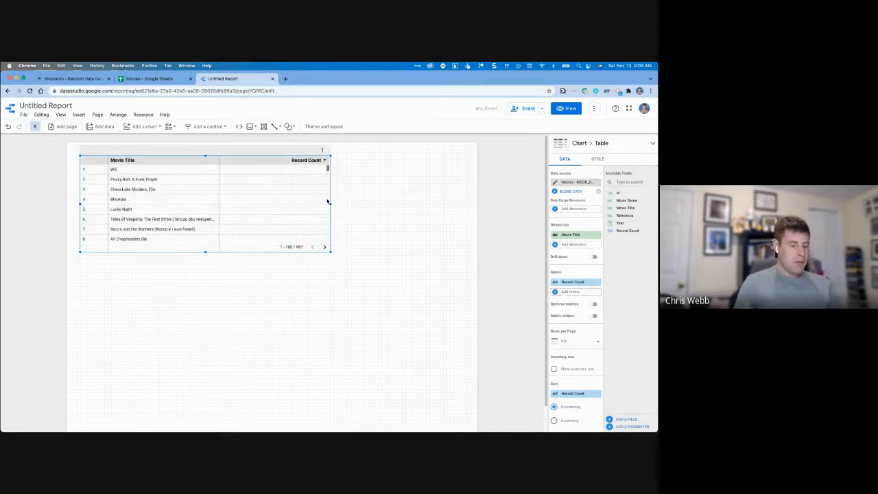
click(284, 284)
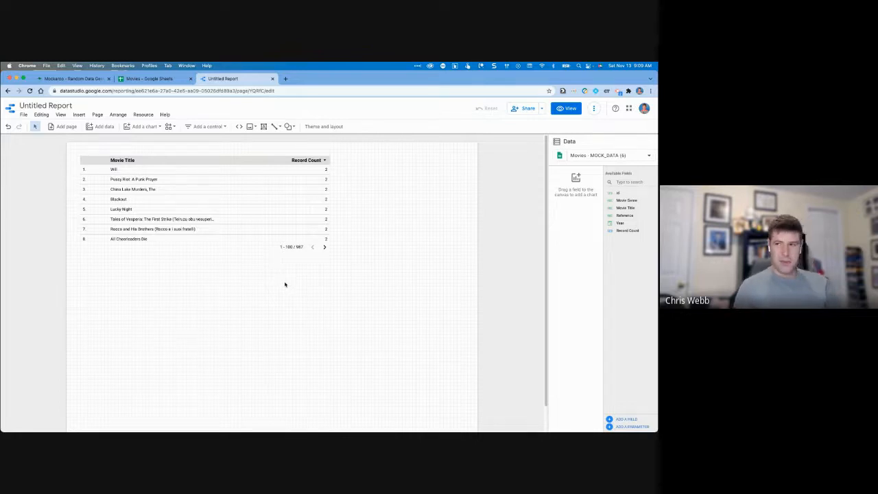
click(292, 232)
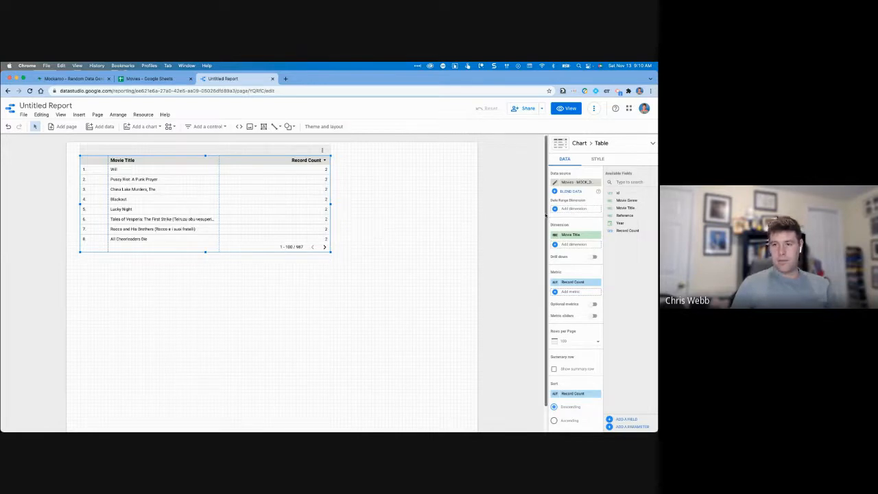
scroll(562, 219, down, 2)
scroll(562, 218, up, 2)
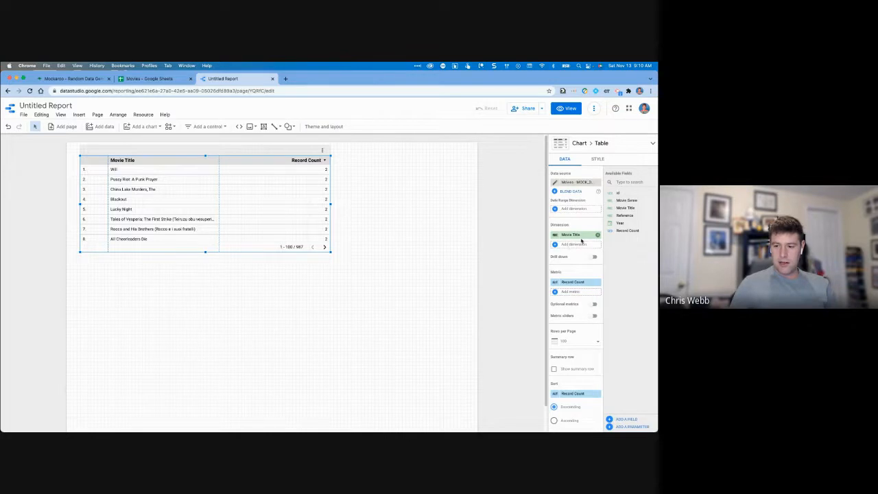
scroll(582, 241, down, 1)
scroll(582, 241, down, 5)
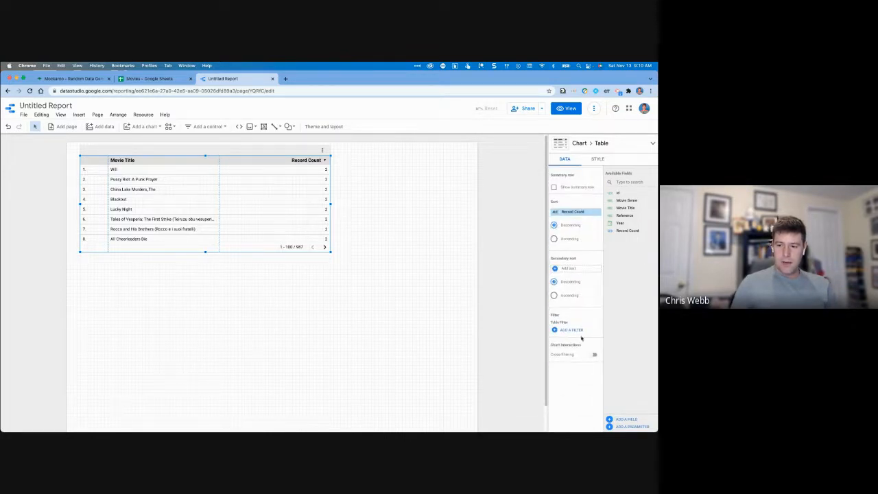
scroll(577, 304, up, 5)
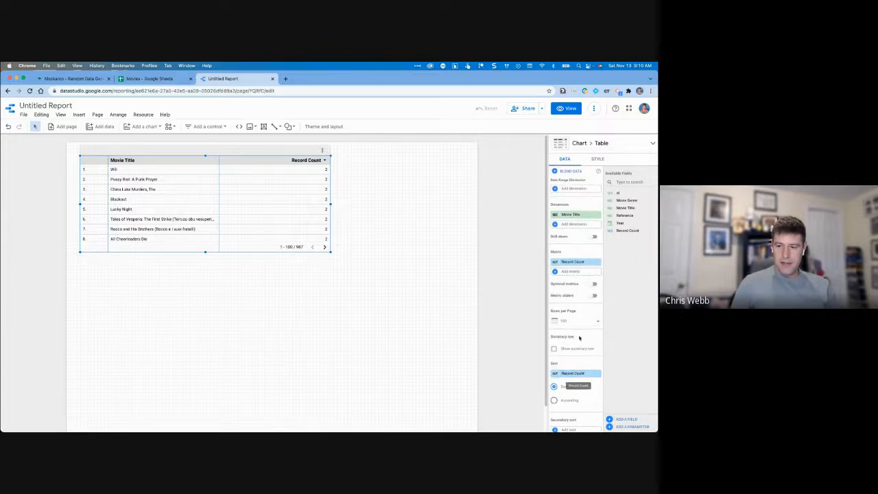
click(597, 159)
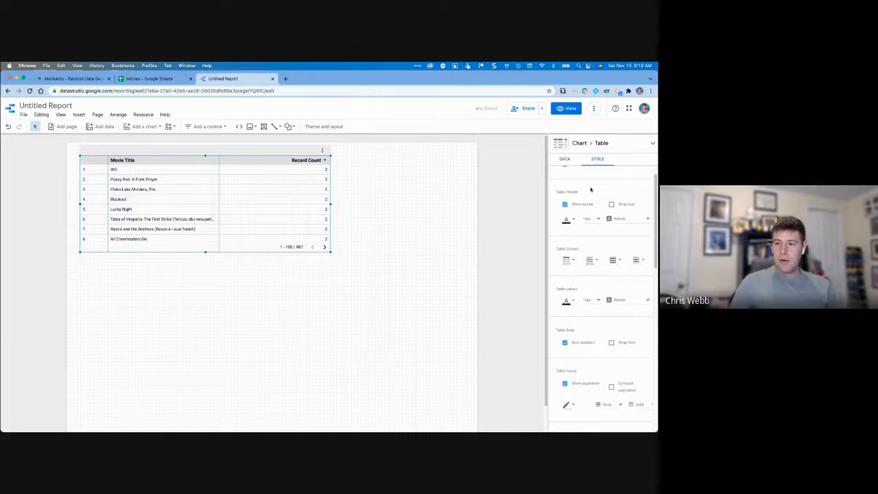
click(565, 343)
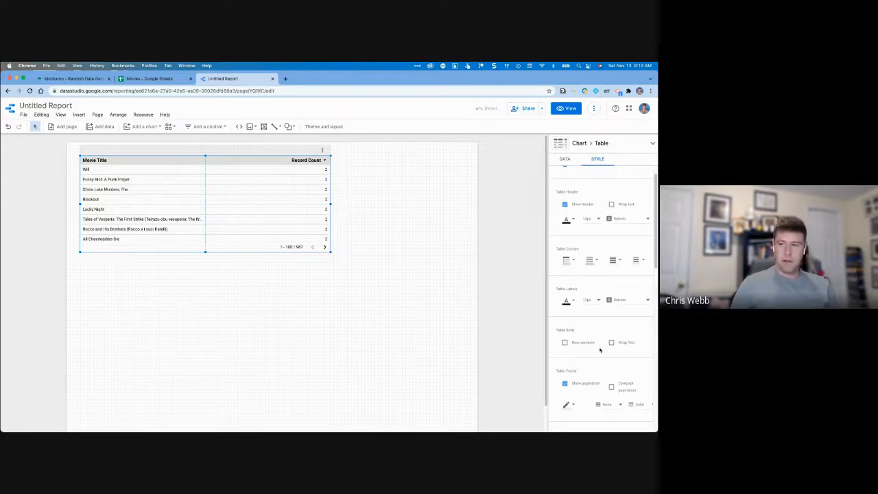
scroll(589, 322, up, 1)
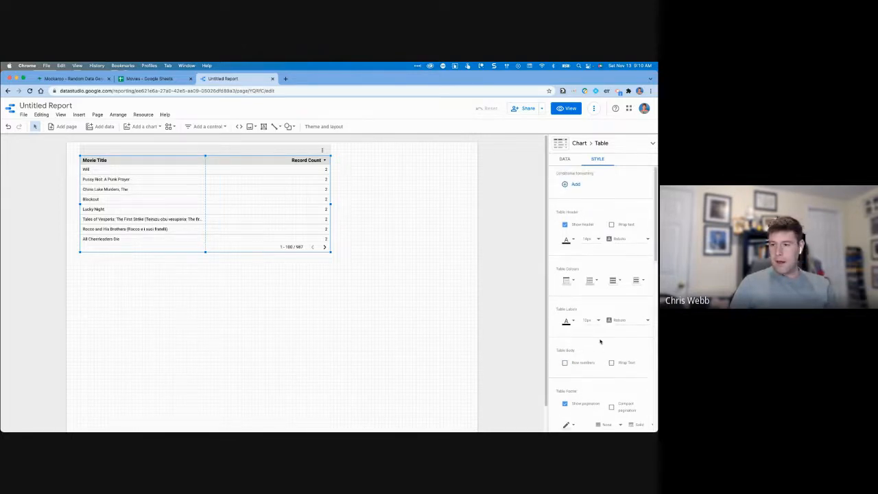
click(565, 225)
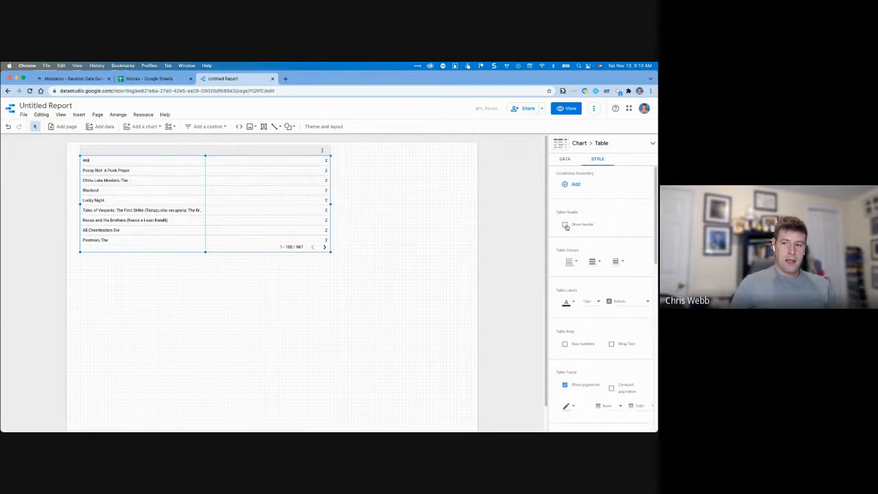
click(565, 225)
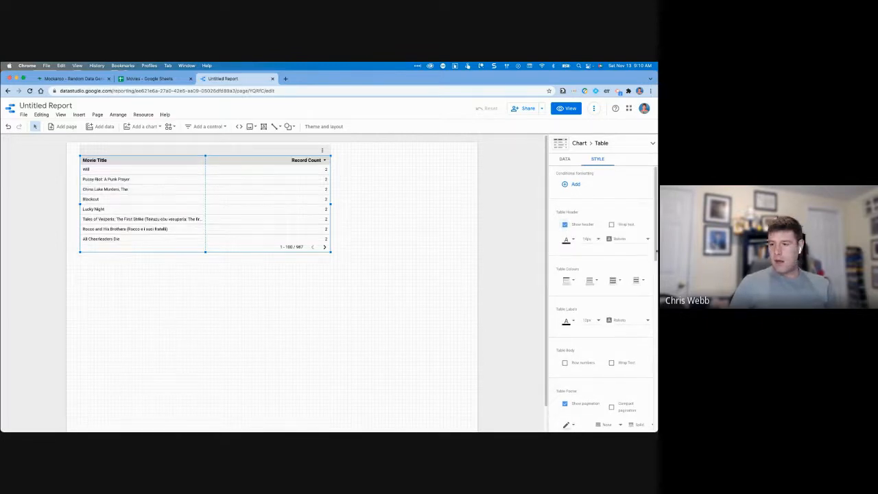
scroll(655, 234, down, 1)
mouse_move(656, 234)
mouse_down()
mouse_move(657, 390)
mouse_move(652, 217)
mouse_up()
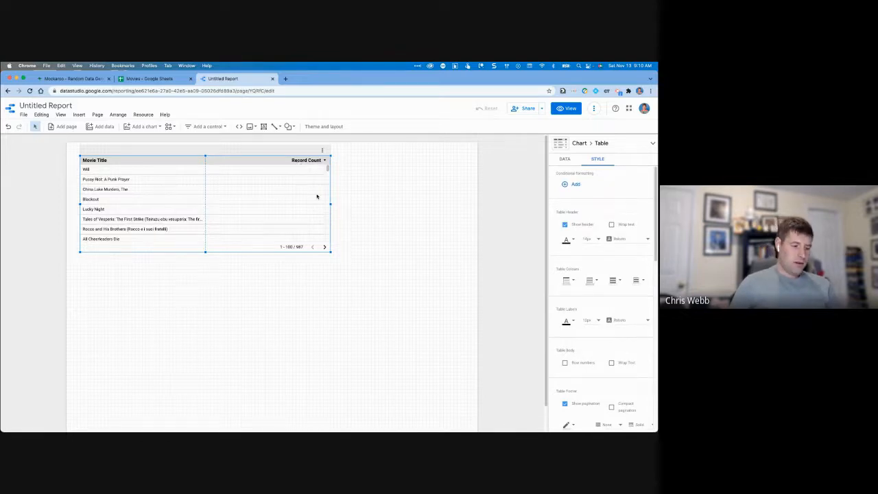
Remove the Record Count metric in the table's Data properties.
click(562, 159)
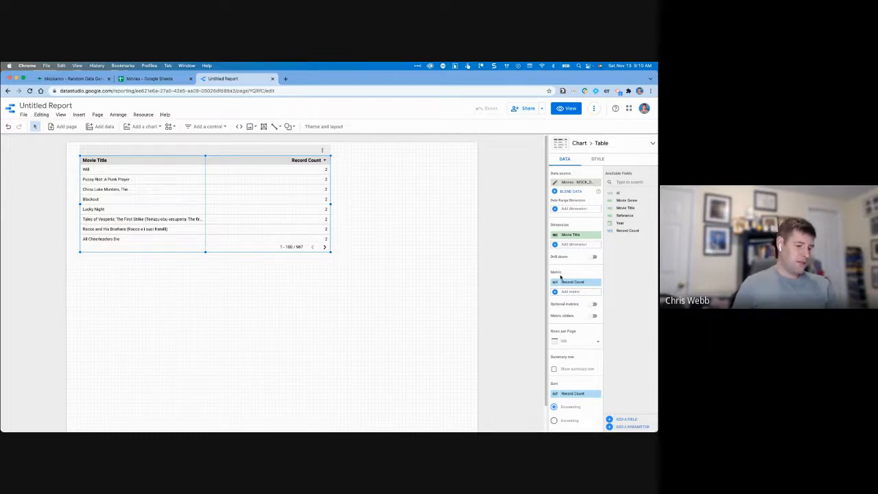
click(598, 283)
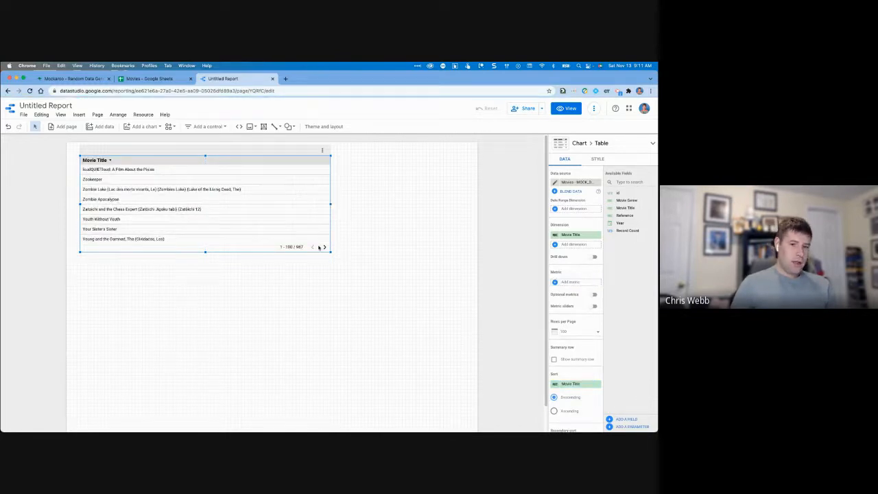
Stretch the Movie Title table taller while keeping its position on the page.
drag(167, 156, 170, 183)
click(349, 208)
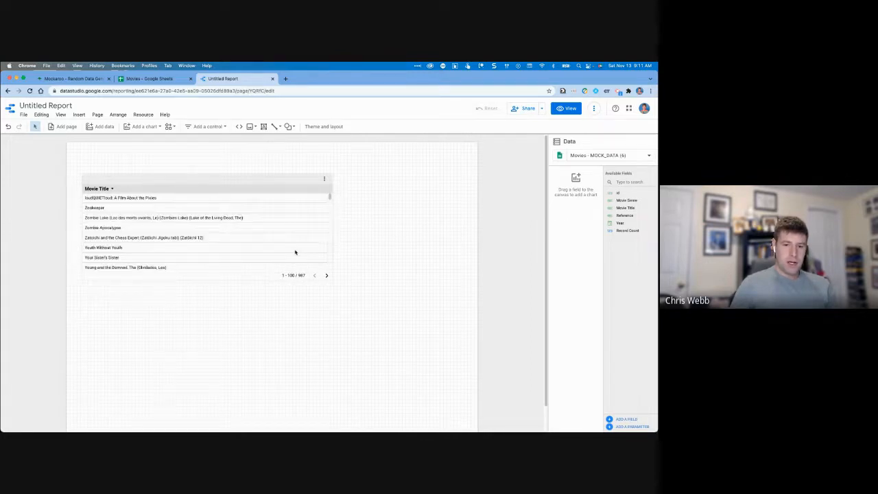
click(246, 262)
drag(206, 281, 247, 421)
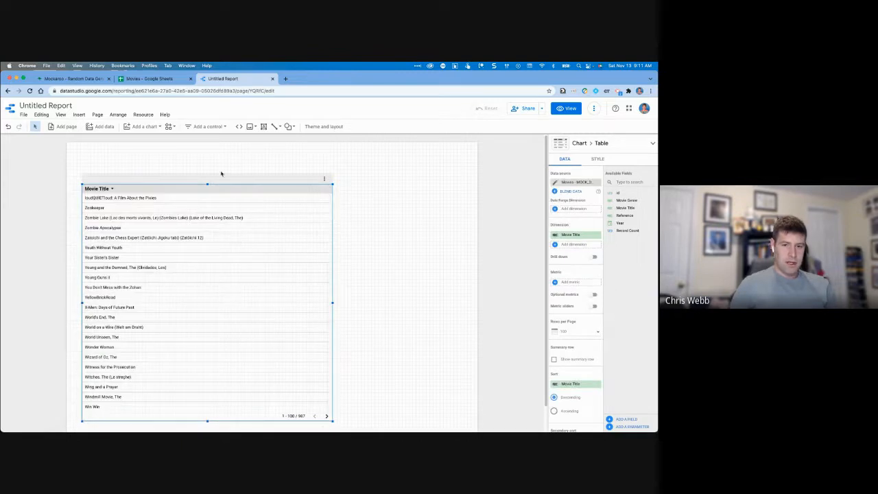
drag(224, 179, 224, 163)
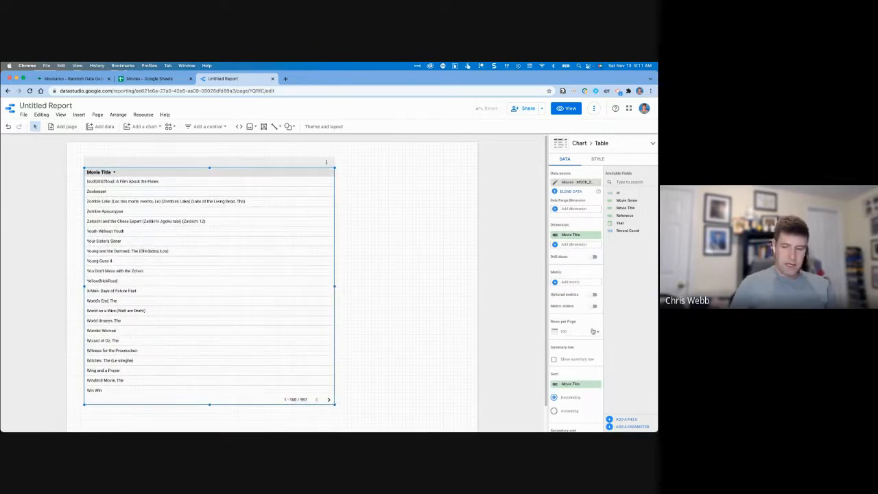
Show 20 rows per page and make the table narrower.
click(599, 334)
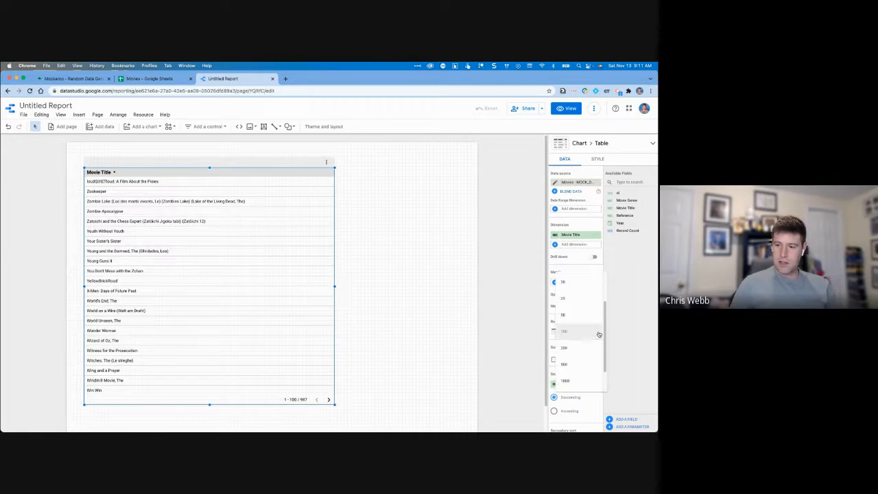
click(578, 299)
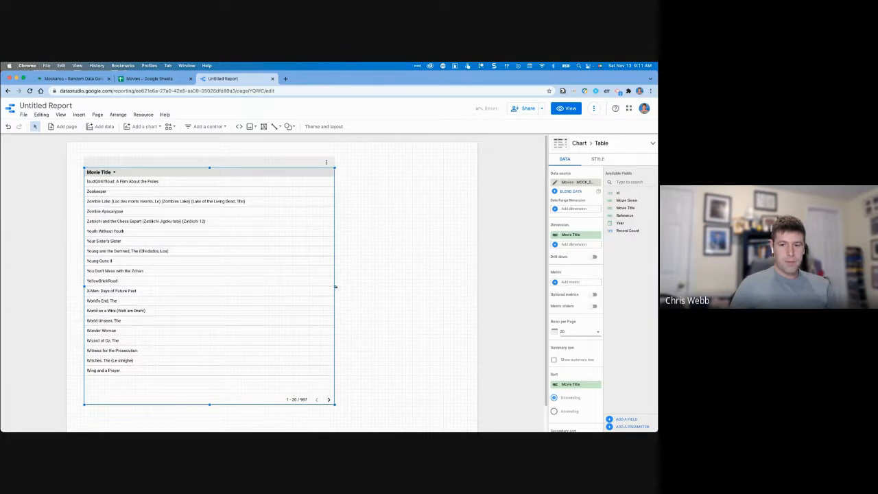
drag(335, 287, 269, 287)
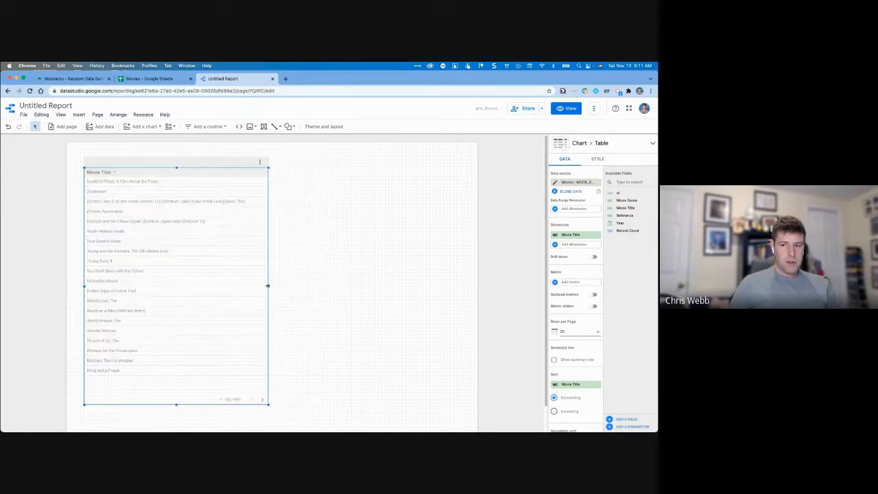
click(306, 286)
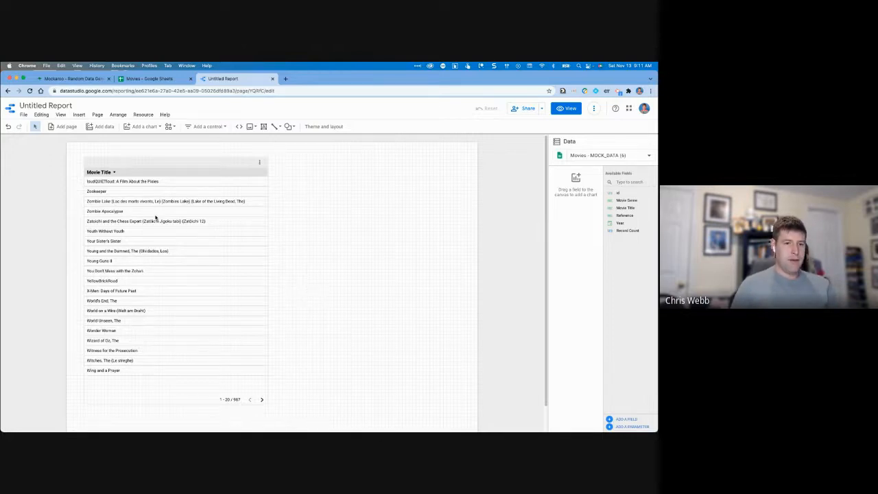
Pick Drop-down list from the Add a control menu.
click(225, 127)
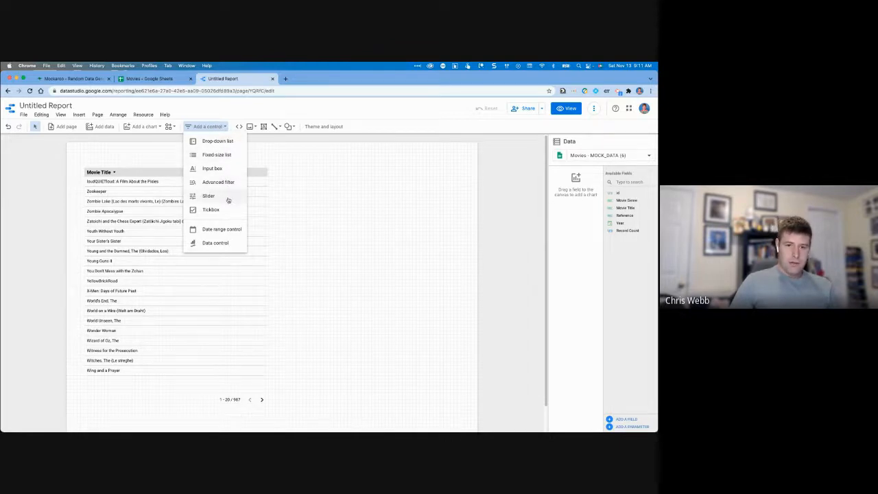
click(227, 145)
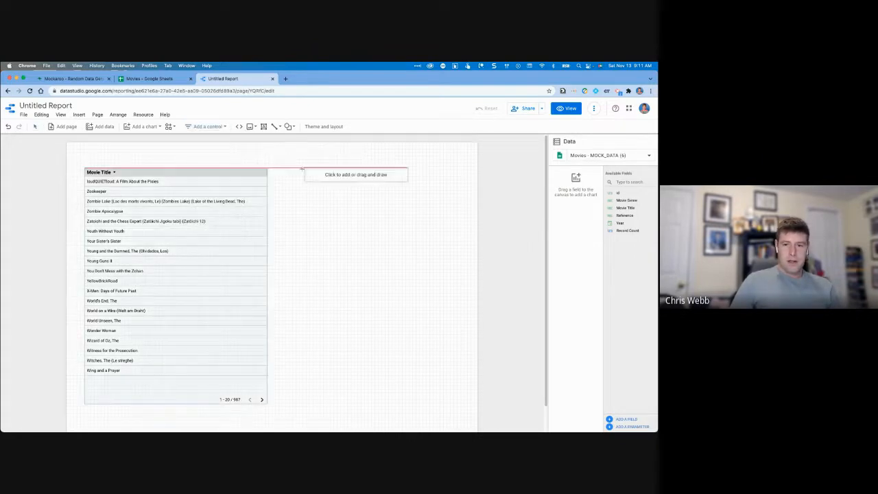
Place the drop-down right of the table, filter it by Movie Genre, and switch to View.
click(299, 169)
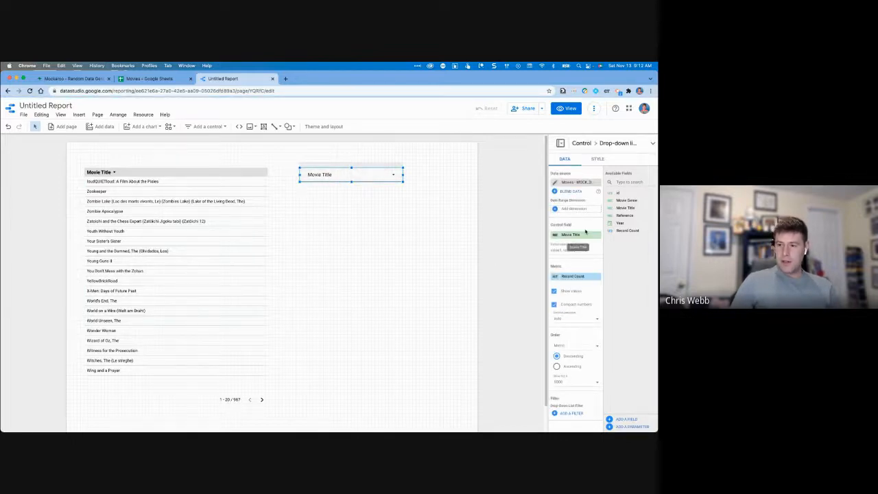
drag(624, 200, 574, 237)
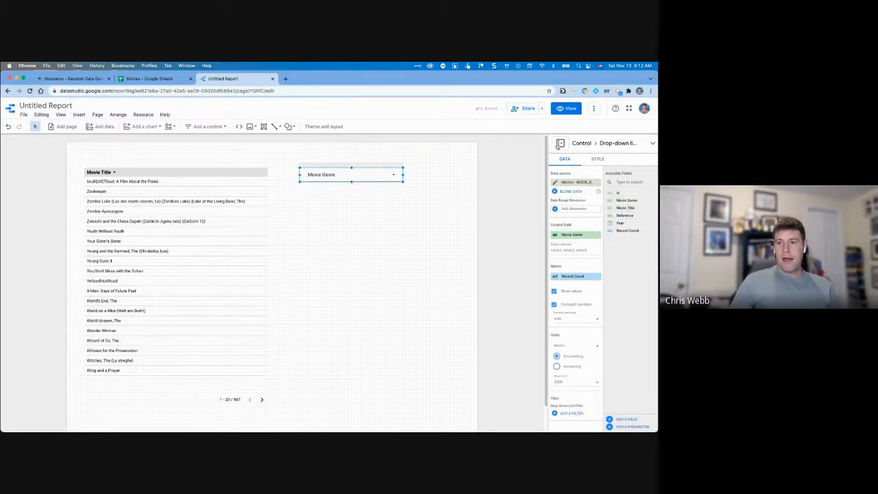
click(566, 108)
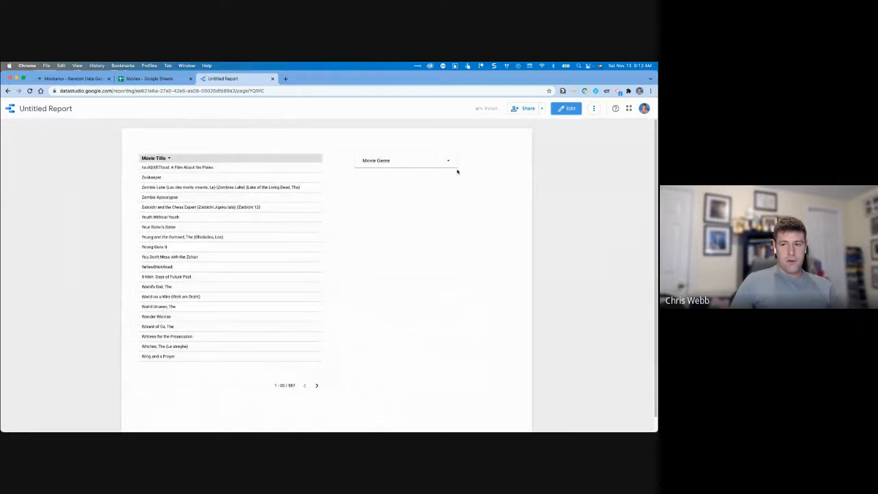
After trying single-genre views, check Horror, Comedy, Drama and Documentary in the Movie Genre filter.
click(446, 160)
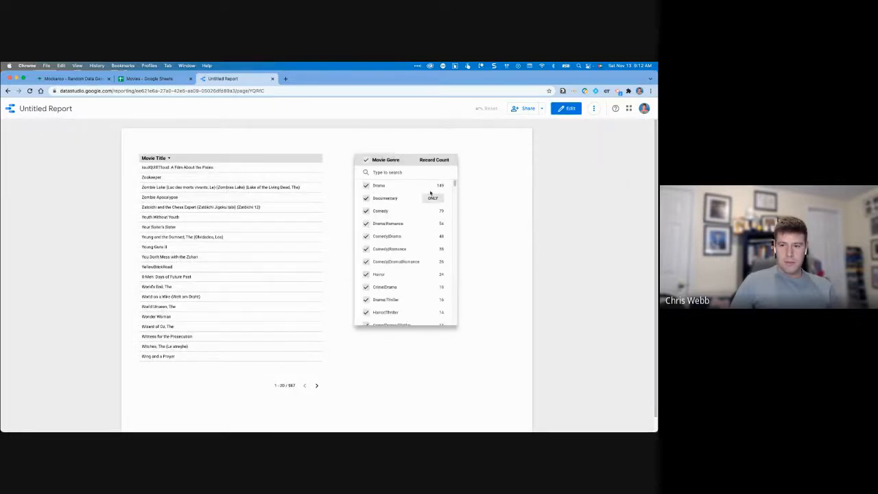
click(433, 198)
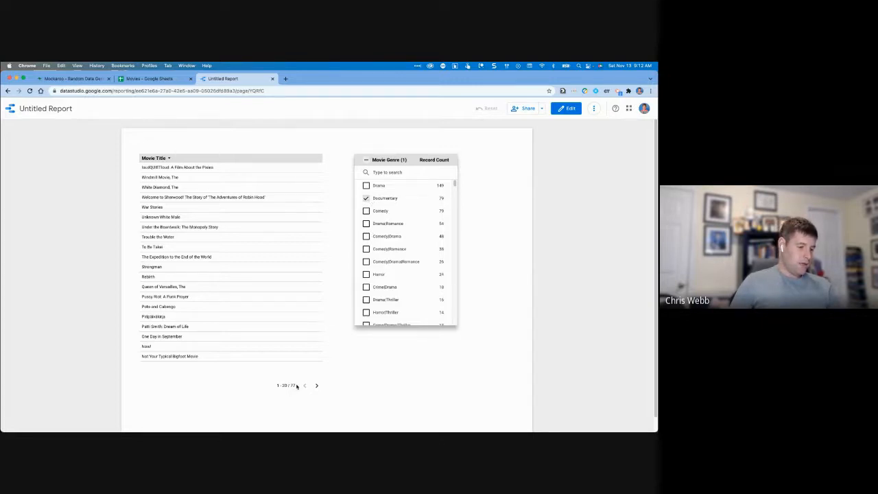
click(435, 225)
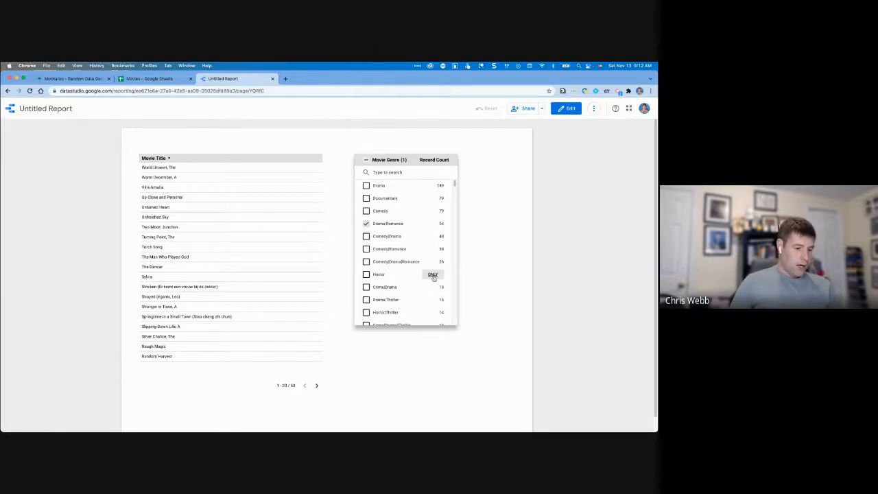
click(433, 275)
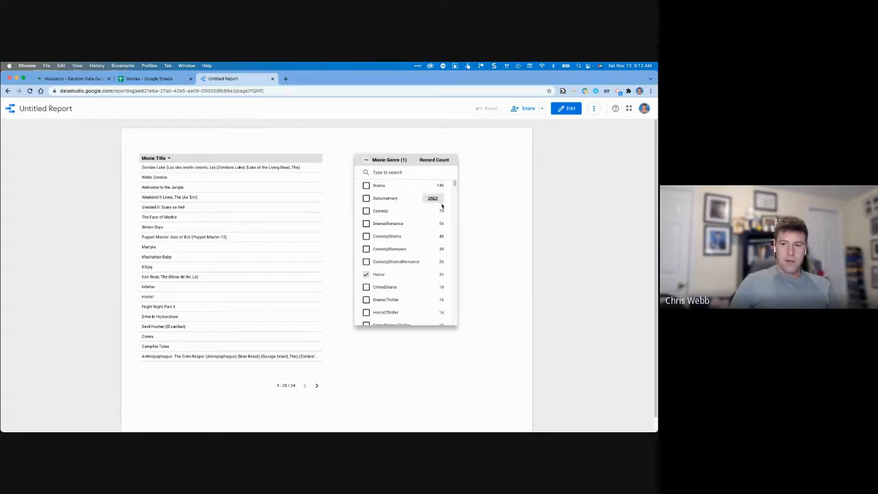
click(365, 210)
click(365, 186)
click(366, 198)
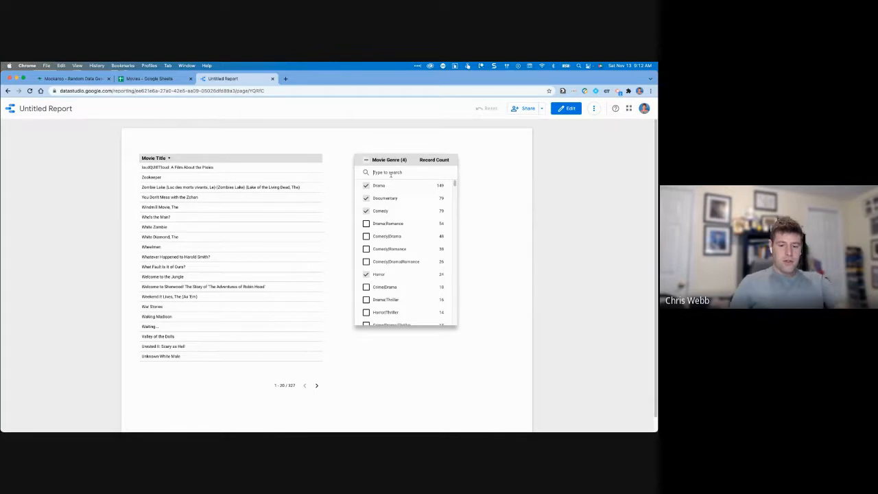
Search the genre list for 'thr' and tick the seven matching Thriller genres.
click(391, 173)
text(thr)
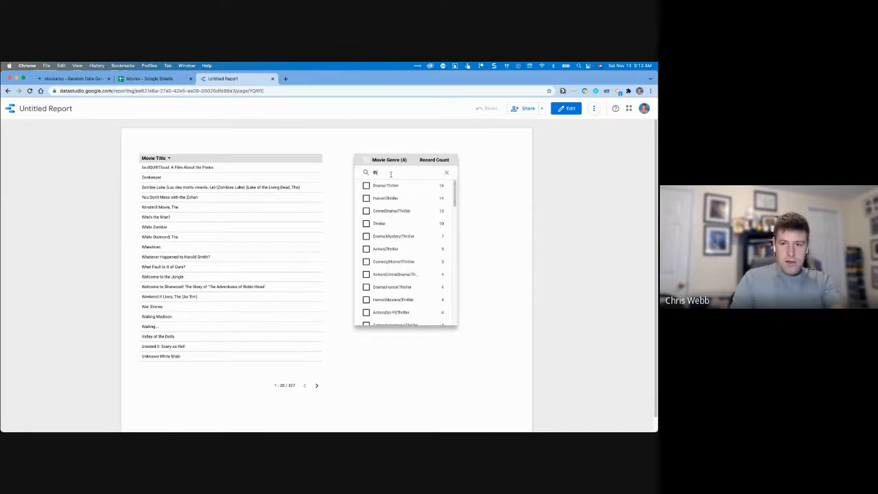
click(365, 185)
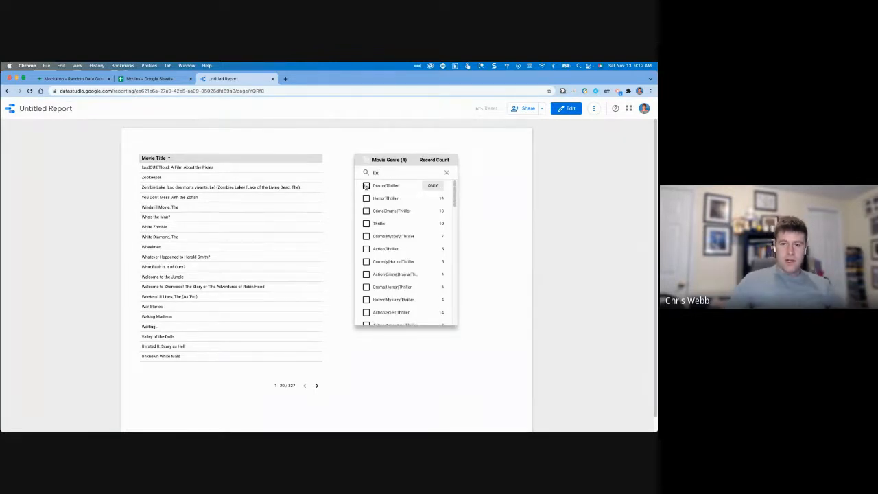
click(365, 198)
click(366, 211)
click(366, 224)
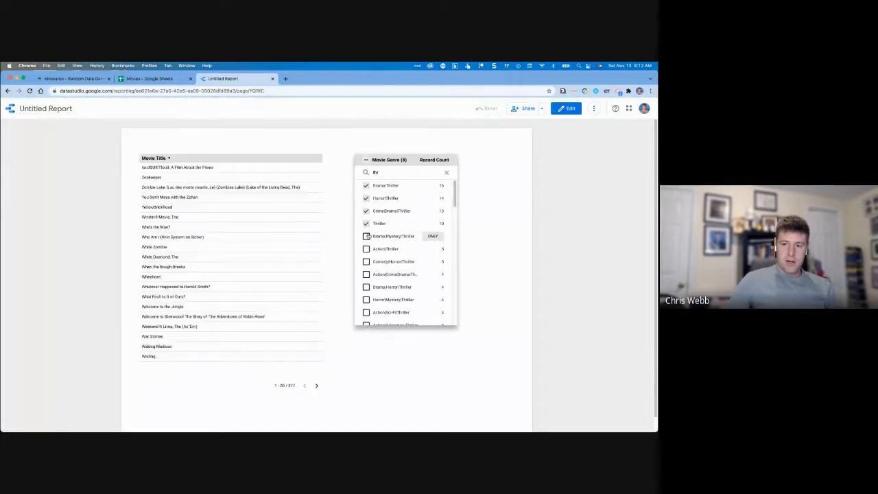
click(365, 236)
click(366, 248)
click(366, 262)
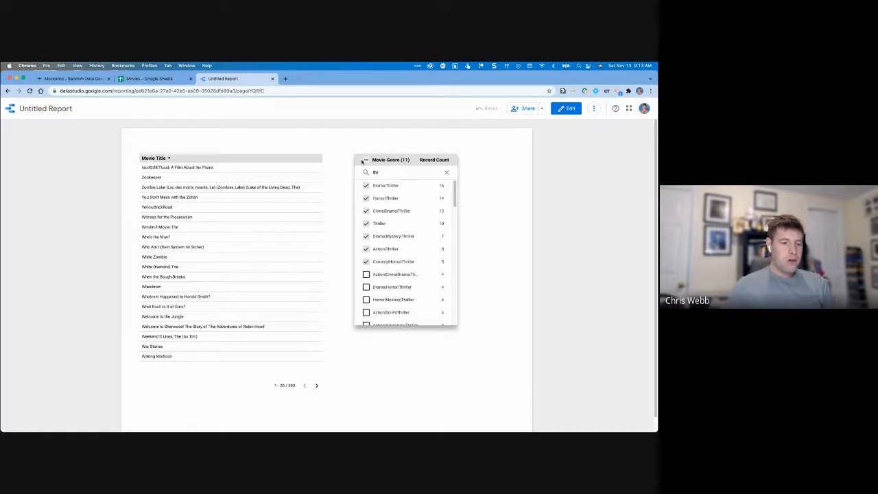
Clear the Thriller picks, then re-tick six Thriller genres, leaving out Comedy|Horror|Thriller.
click(367, 161)
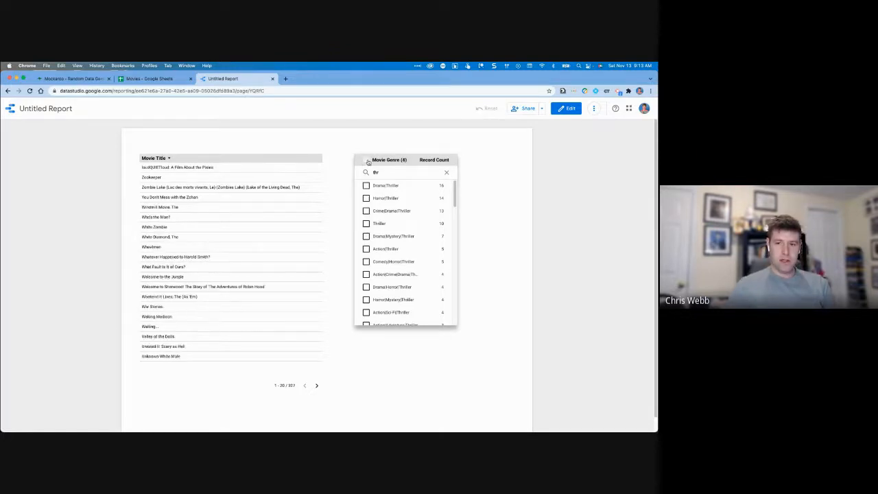
drag(455, 189, 458, 291)
scroll(405, 206, up, 10)
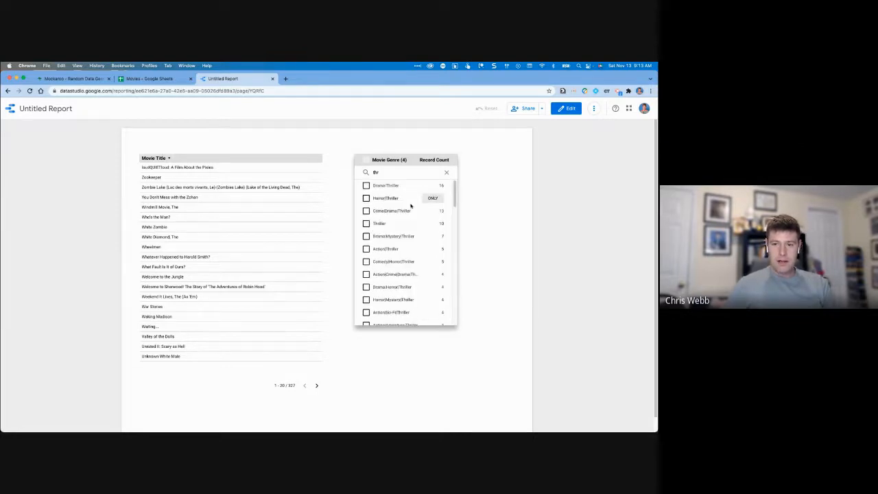
click(366, 186)
click(366, 198)
click(367, 211)
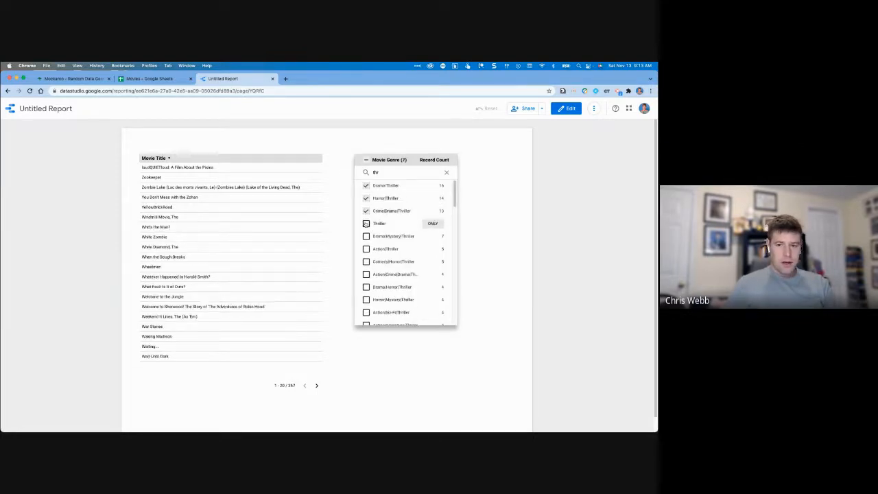
click(366, 223)
click(366, 236)
click(367, 248)
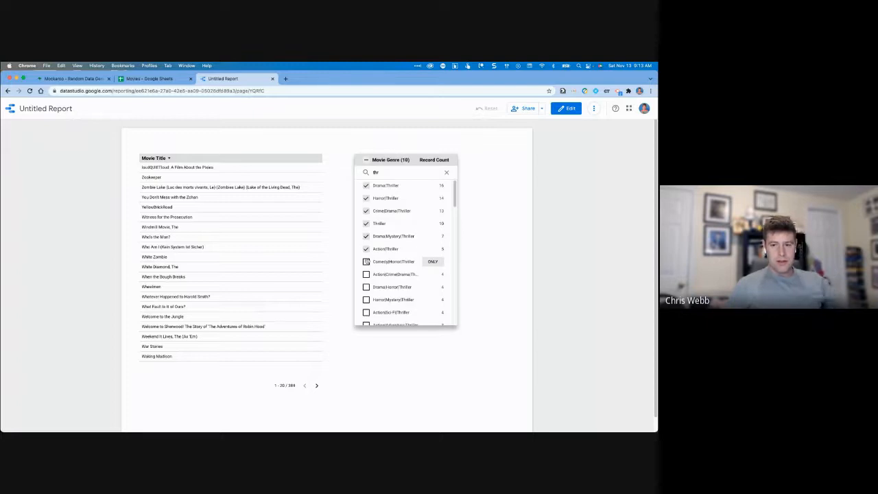
Close the genre list to apply the ten genres (389 titles) and return to edit mode.
right_click(368, 259)
click(467, 171)
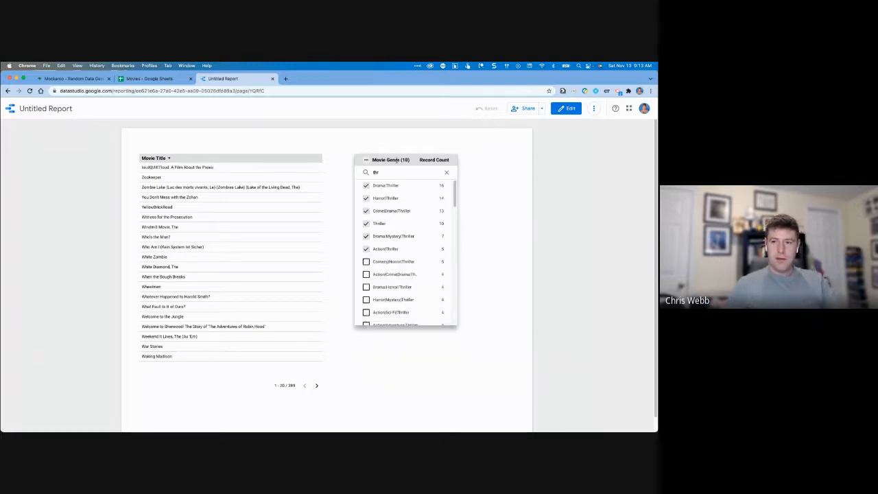
click(532, 134)
click(568, 109)
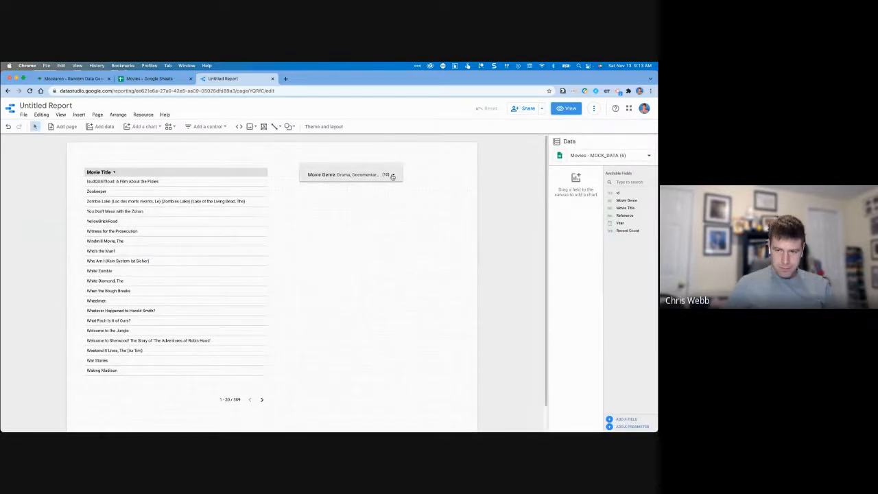
Add Drama|Romance, Comedy|Drama, Comedy|Romance, Comedy|Drama|Romance and Crime|Drama to the genre filter.
click(393, 177)
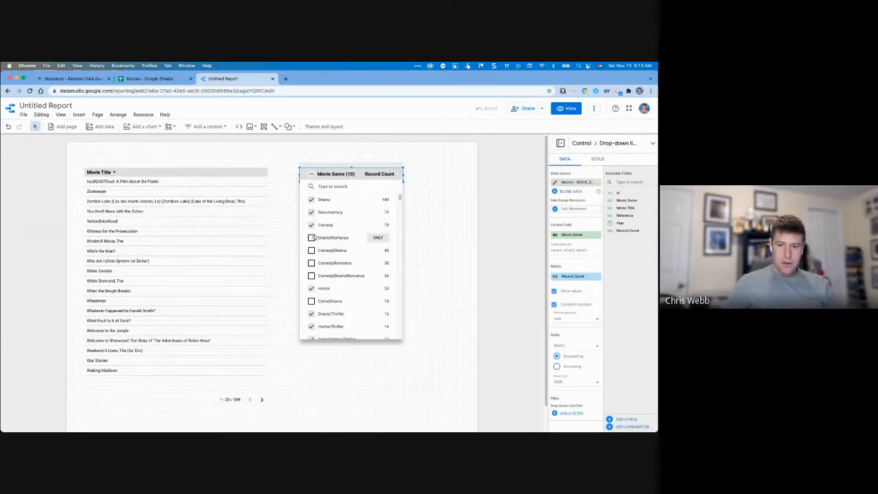
mouse_move(400, 200)
mouse_down()
mouse_move(406, 346)
mouse_move(392, 196)
mouse_up()
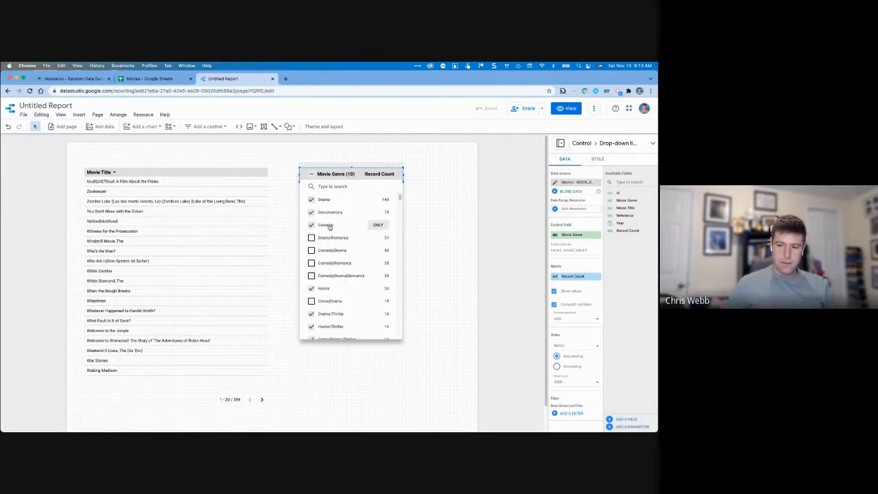
click(313, 237)
click(313, 250)
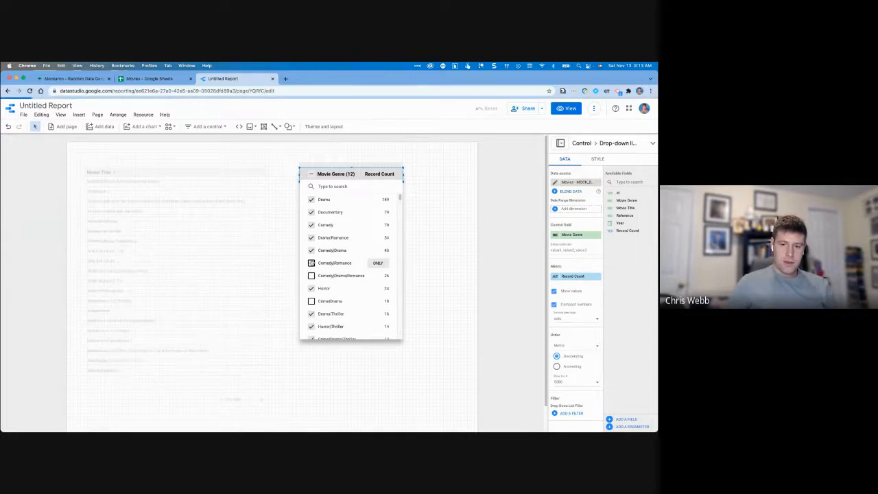
click(312, 263)
click(313, 275)
click(313, 300)
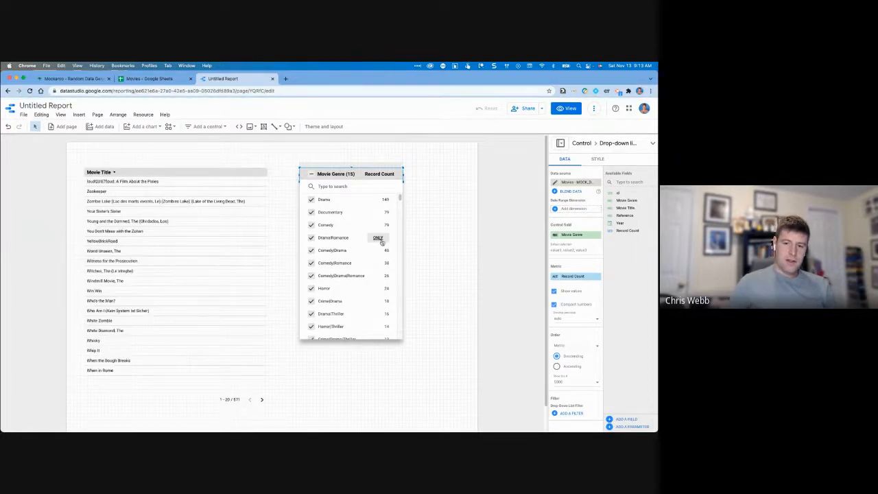
scroll(382, 244, down, 5)
scroll(356, 206, up, 3)
Tick six more genres, then select all genres and close the list to show 987 titles.
click(313, 200)
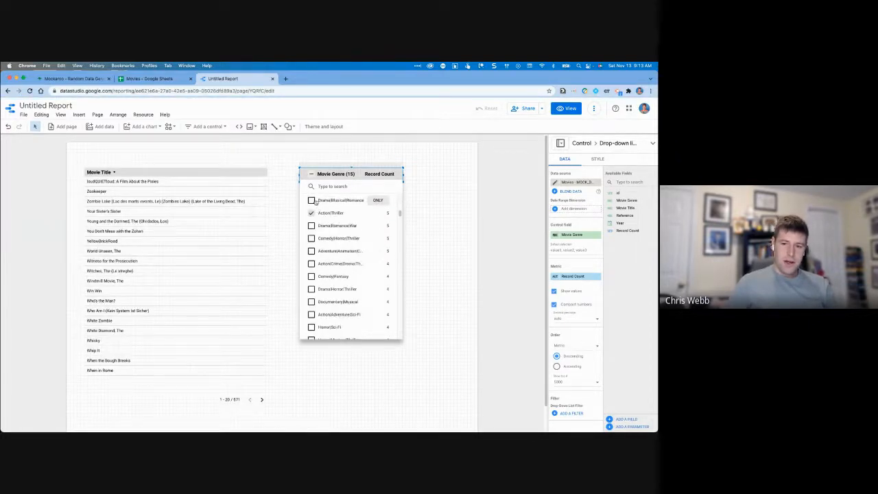
click(313, 226)
click(313, 238)
click(313, 251)
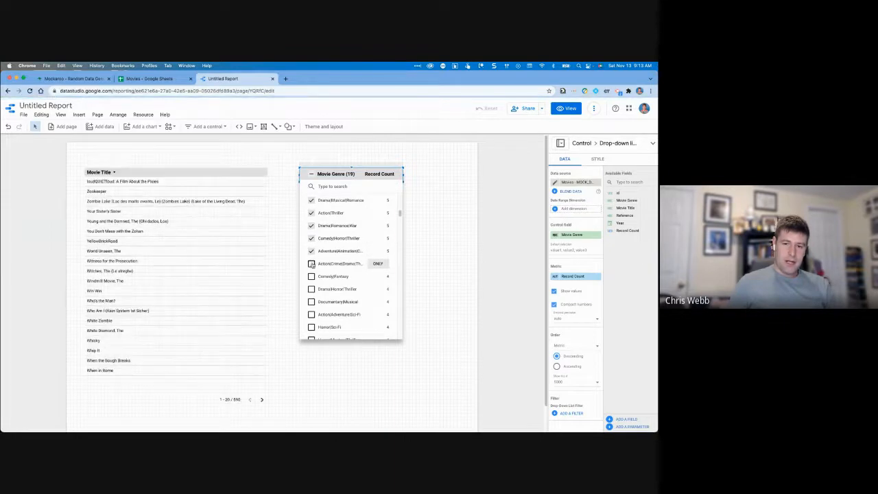
click(313, 263)
click(312, 277)
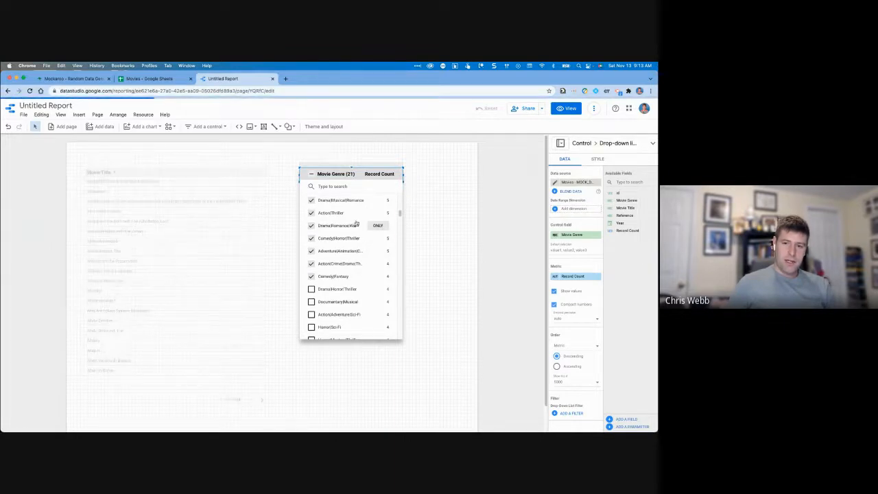
click(312, 175)
click(439, 190)
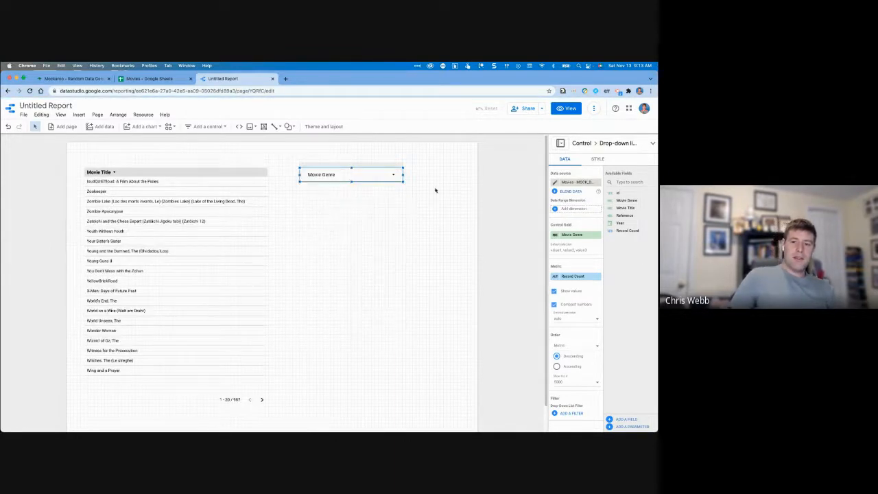
Toggle the genre select-all checkbox, ending with every genre checked, and close the list.
click(321, 179)
click(312, 175)
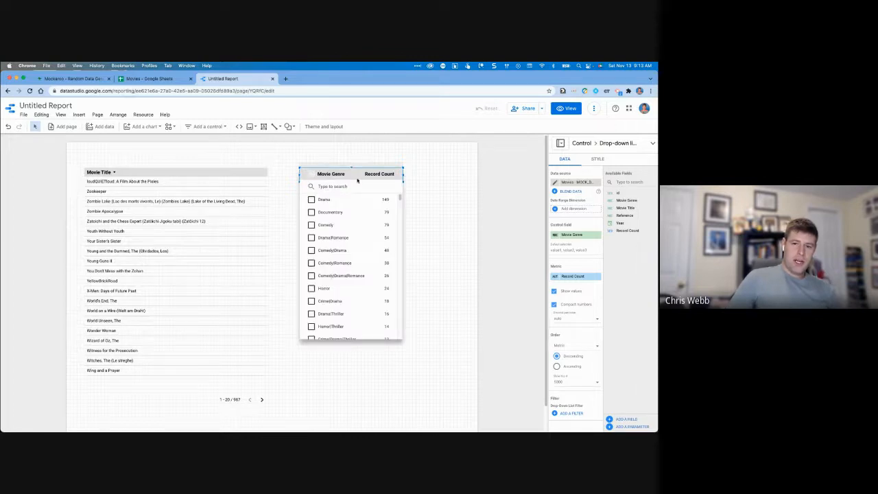
click(312, 175)
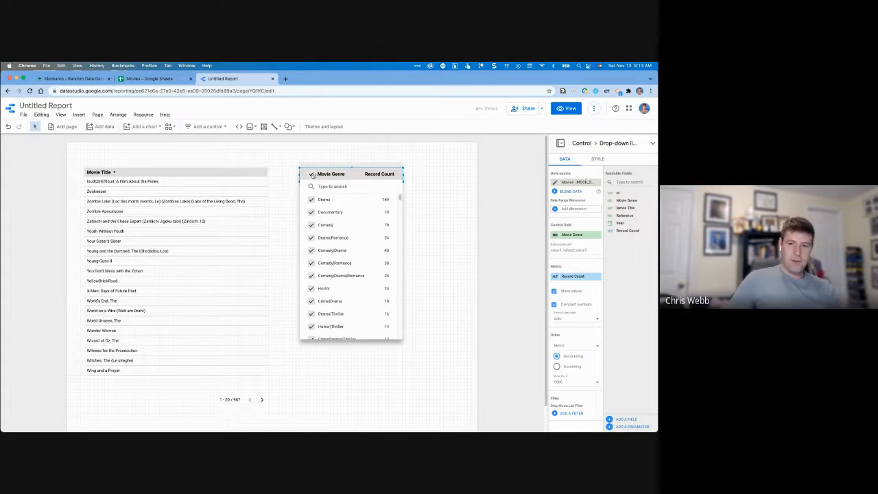
click(312, 175)
click(312, 176)
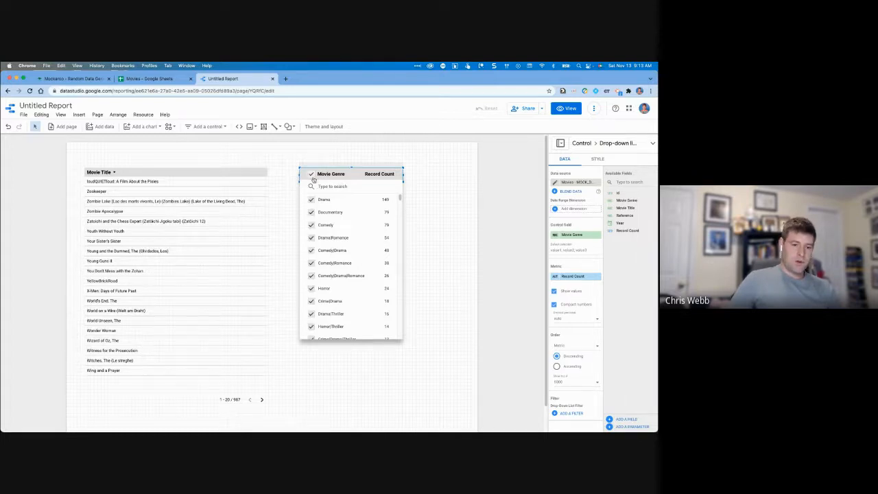
click(312, 176)
click(312, 176)
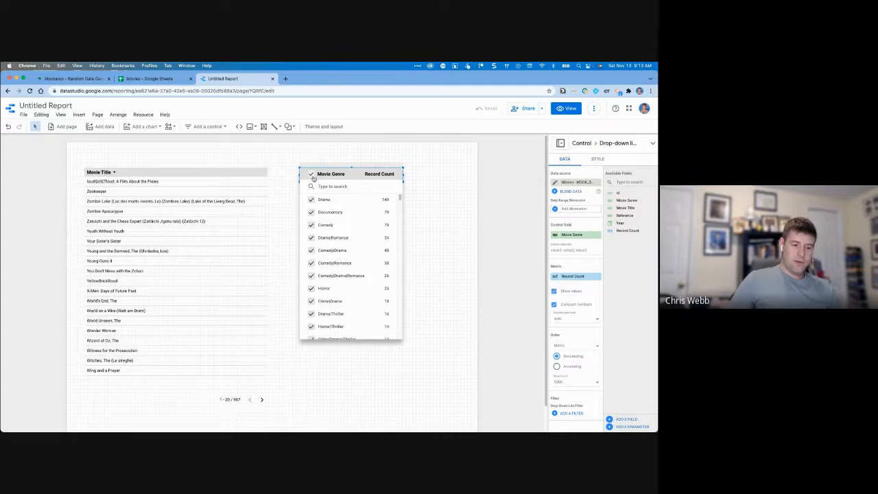
click(441, 201)
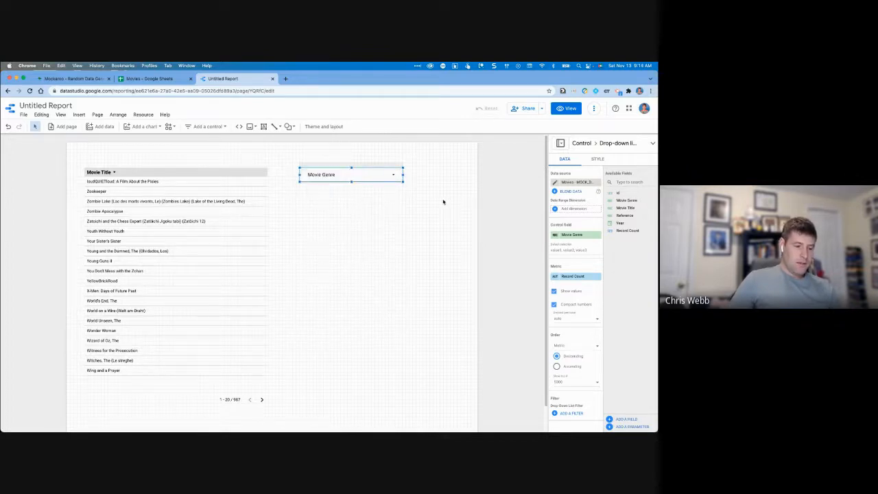
Select the Movie Genre drop-down control and delete it from the report.
click(441, 201)
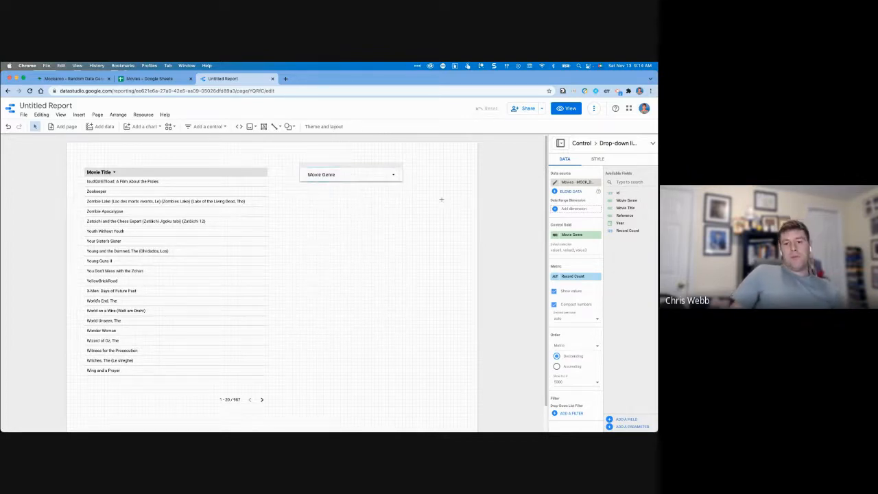
click(348, 175)
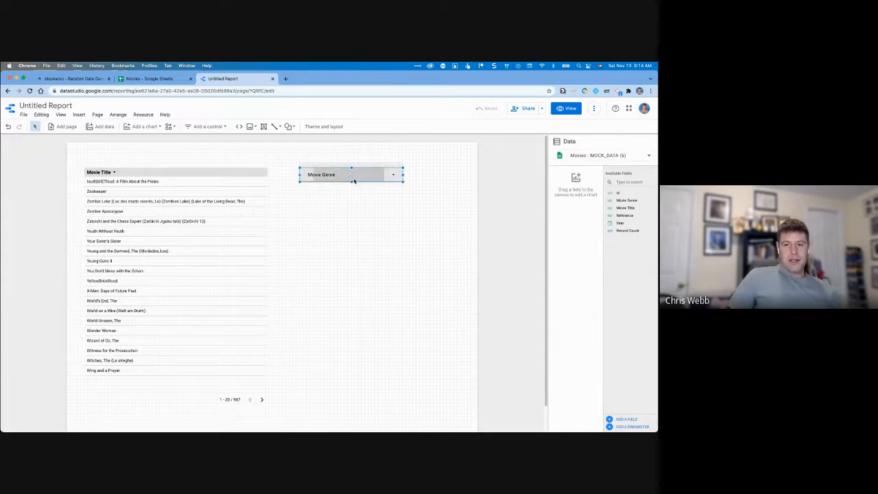
click(348, 176)
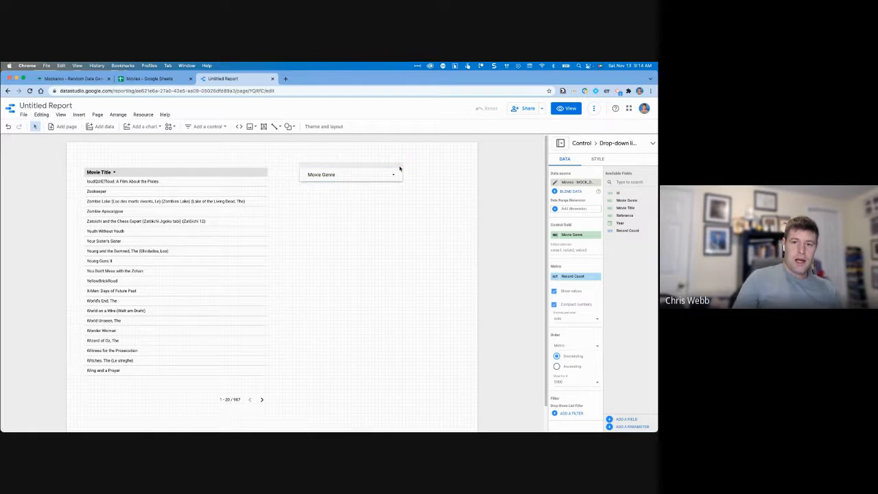
key(Delete)
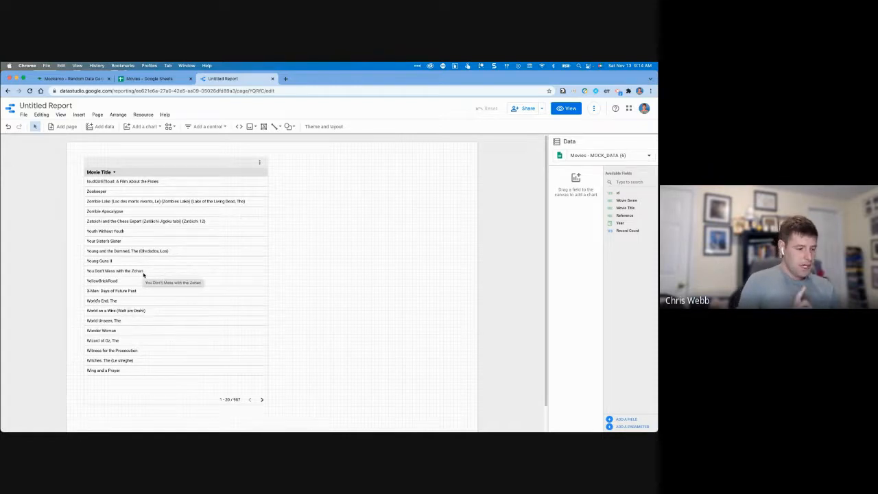
Select the Movie Title table and switch on Cross-filtering under Chart interactions.
click(209, 168)
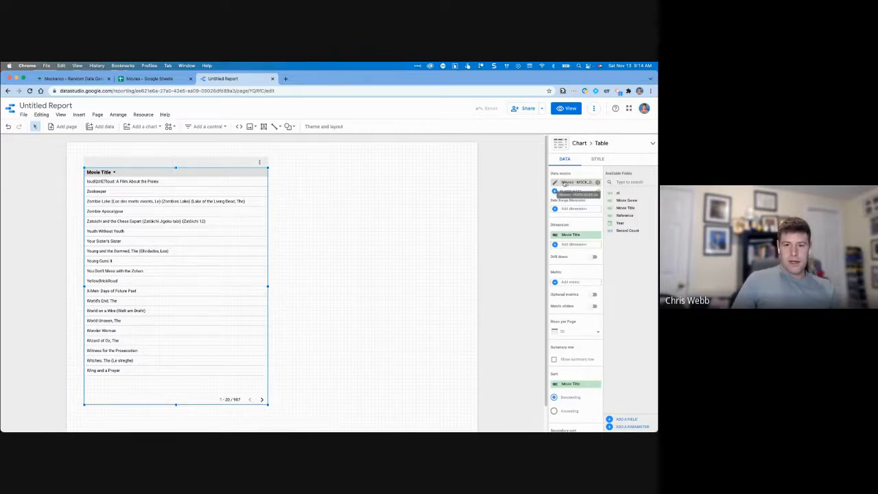
scroll(583, 231, down, 5)
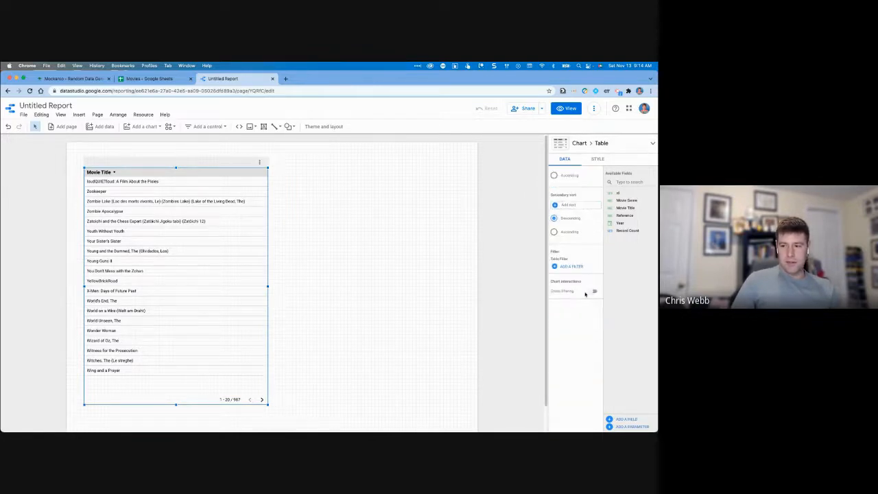
scroll(579, 294, up, 1)
scroll(572, 283, up, 5)
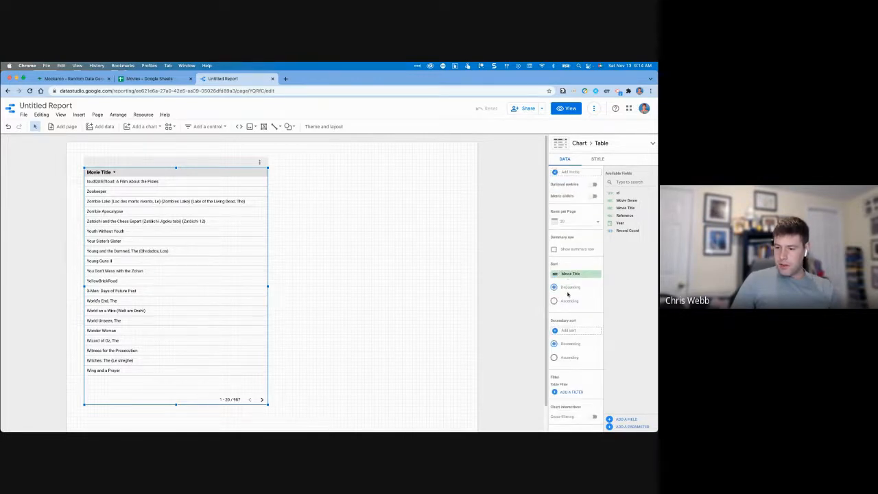
scroll(576, 333, down, 3)
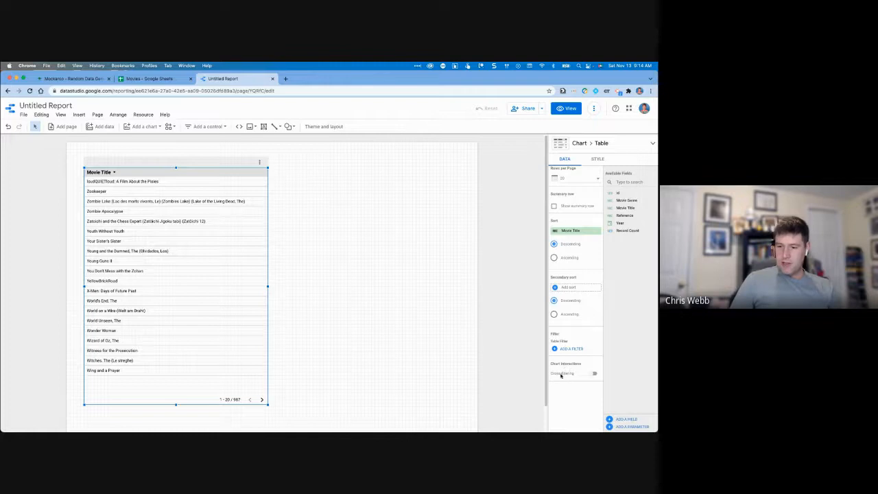
click(593, 373)
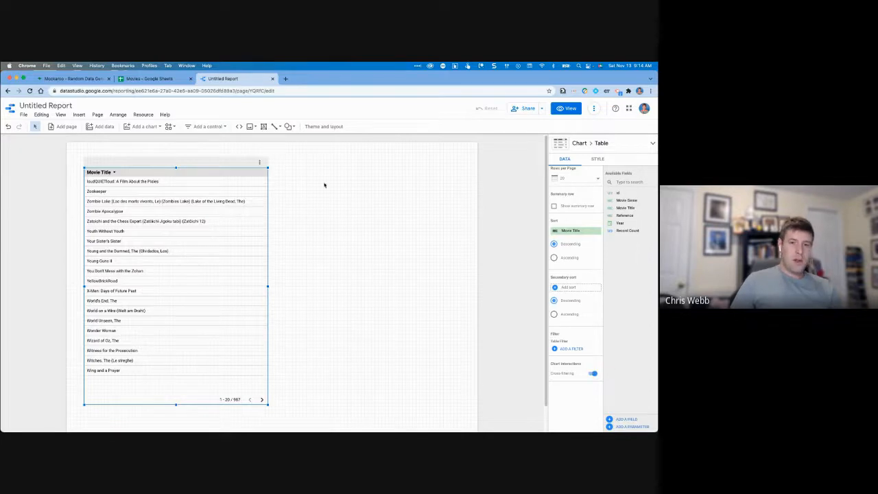
Add a table right of Movie Title with Reference, Movie Genre and Year dimensions, without Record Count.
click(144, 126)
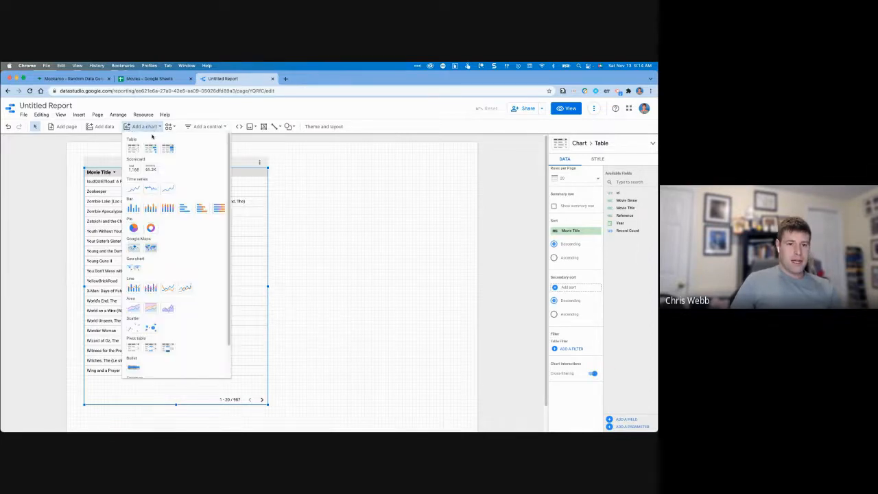
click(135, 148)
click(305, 169)
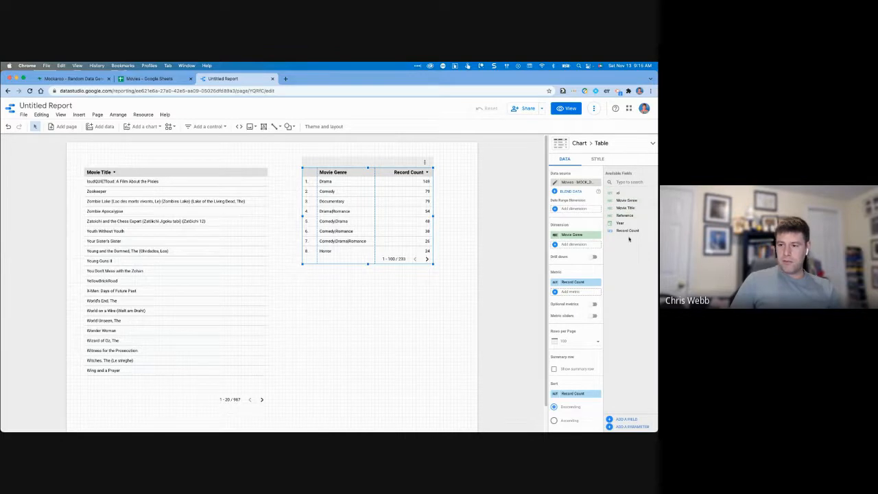
drag(634, 216, 643, 232)
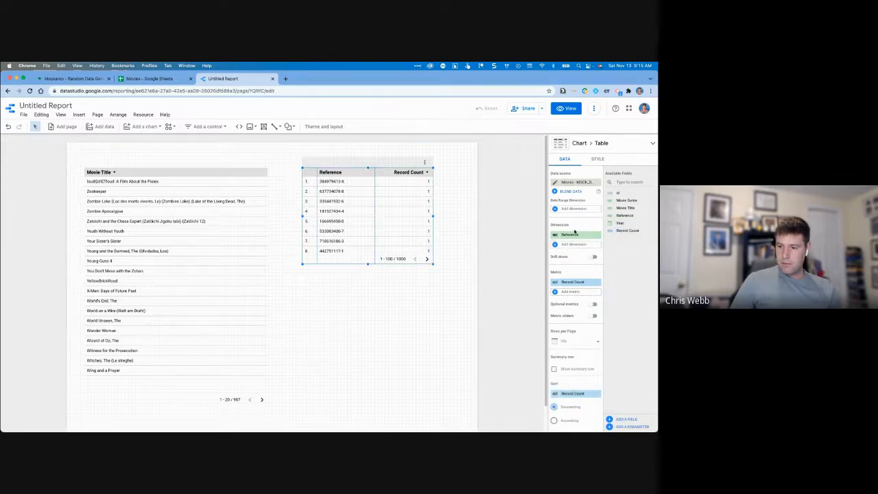
scroll(575, 232, down, 7)
scroll(564, 266, up, 7)
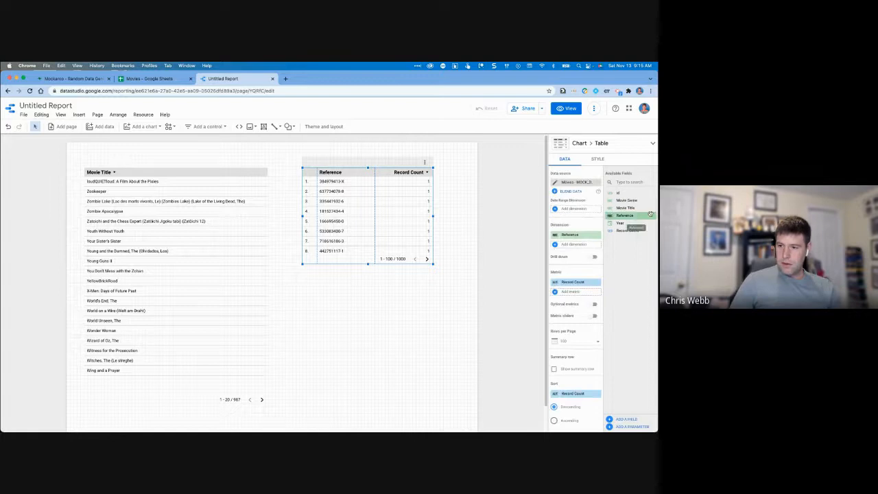
drag(625, 200, 583, 246)
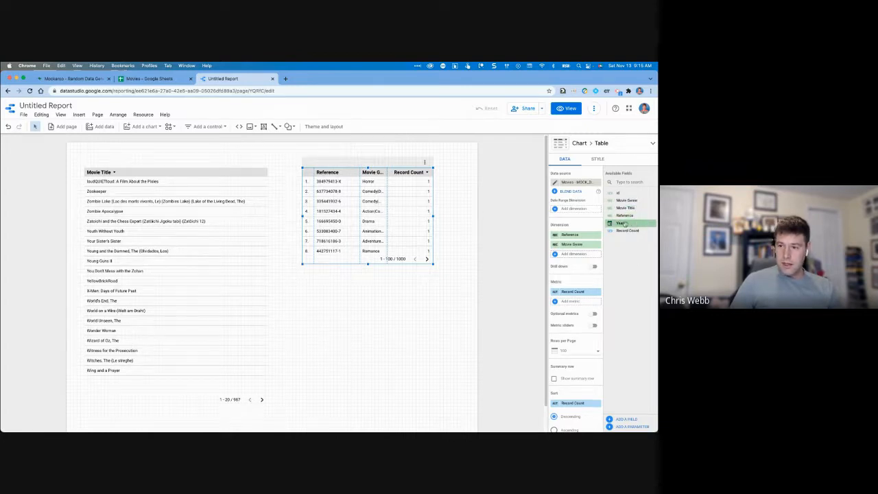
drag(624, 223, 583, 255)
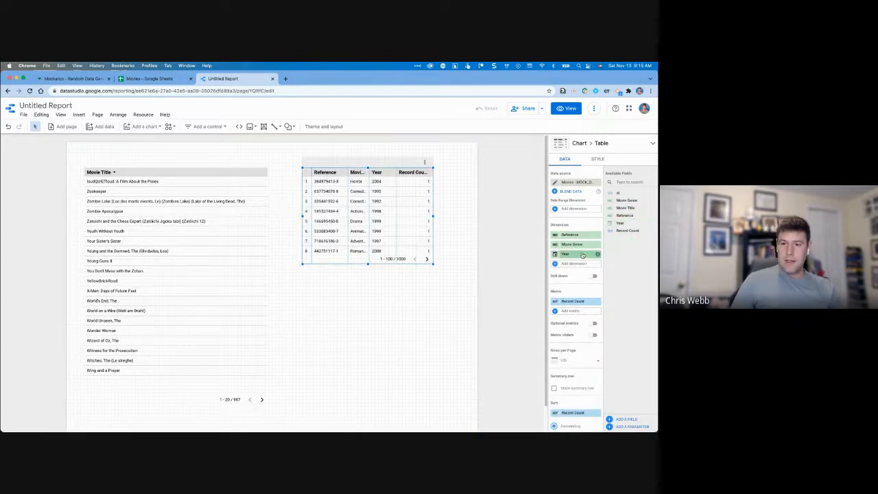
click(598, 301)
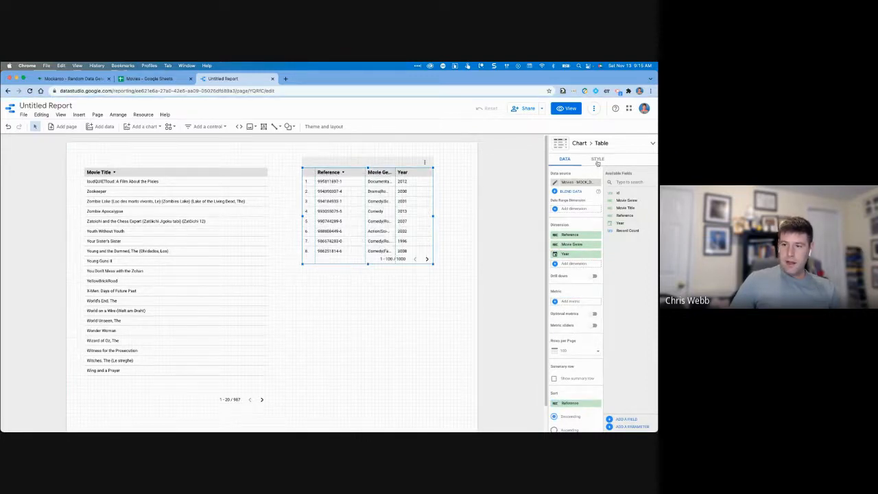
Hide the new table's row numbers and pagination footer, then deselect it.
click(598, 159)
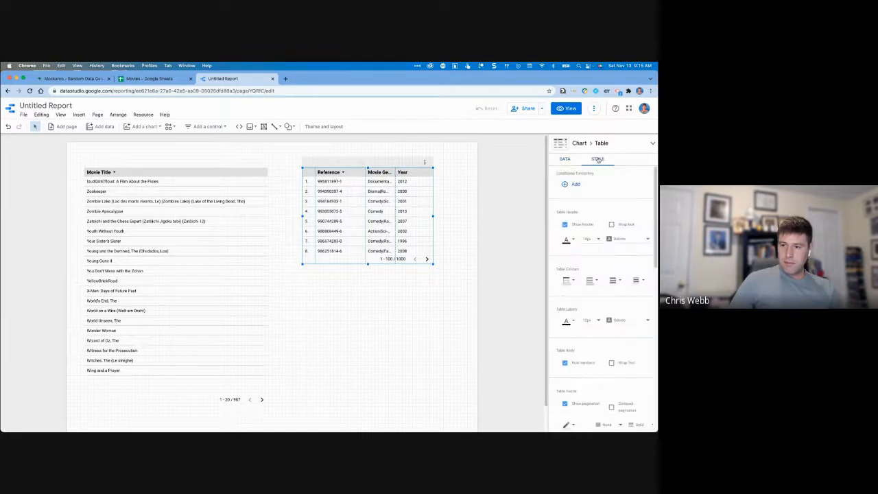
click(565, 363)
click(565, 404)
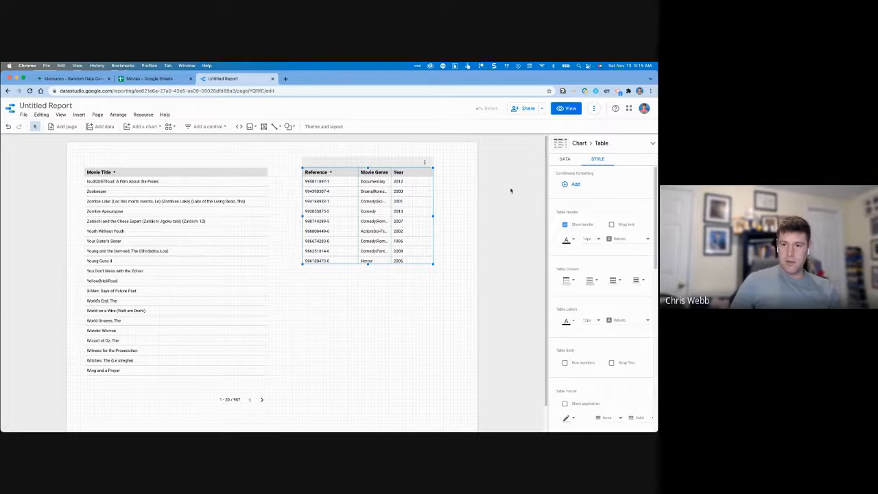
click(476, 202)
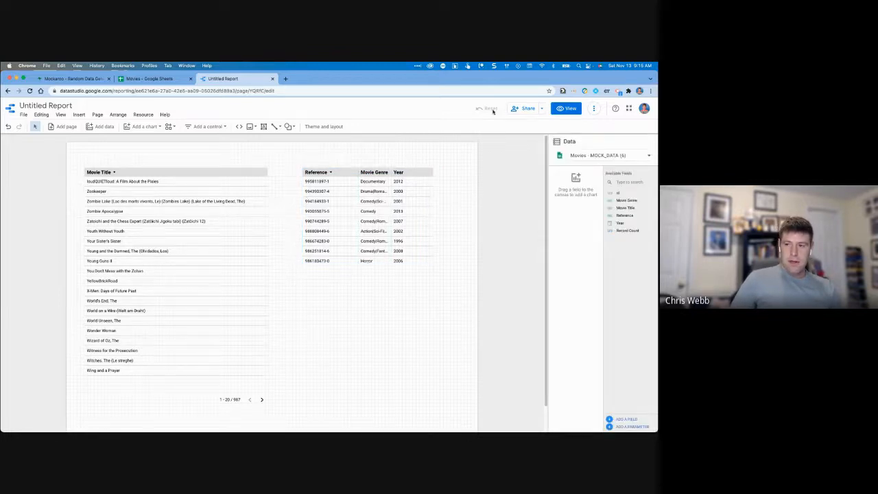
In view mode, pick titles from loudQUIETloud to Your Sister's Sister to check cross-filtering, then return to editing.
click(569, 109)
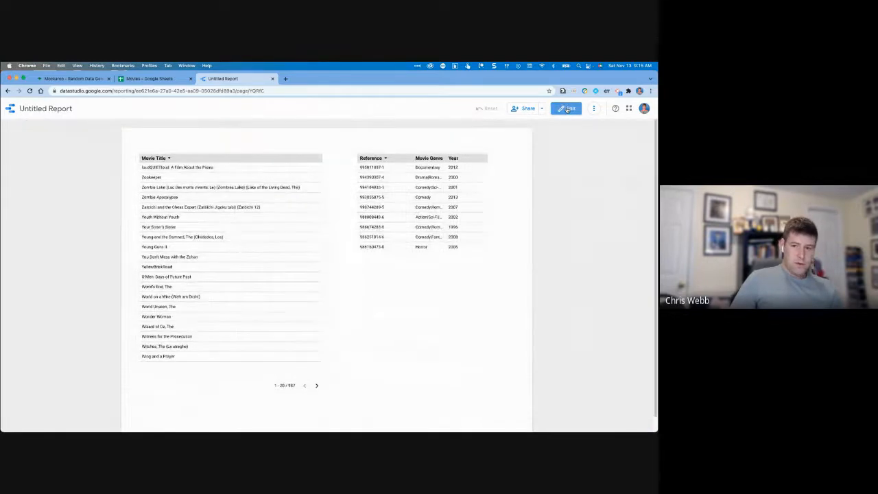
click(194, 171)
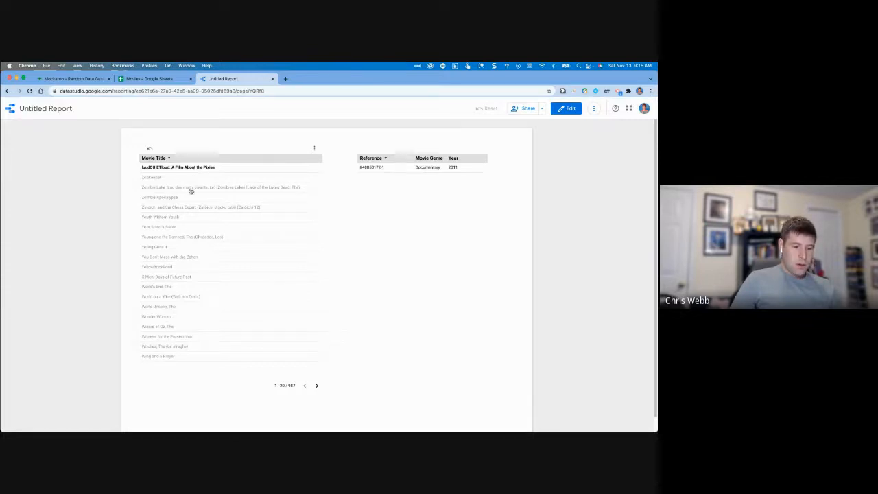
click(153, 180)
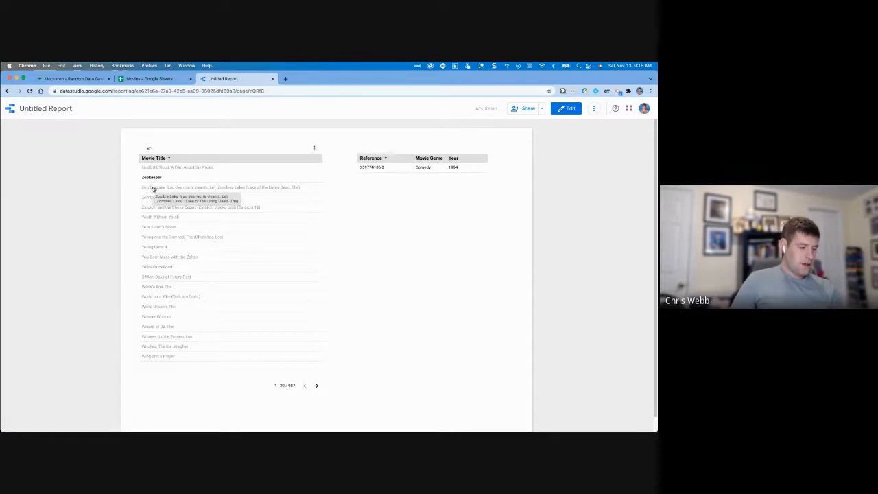
click(153, 188)
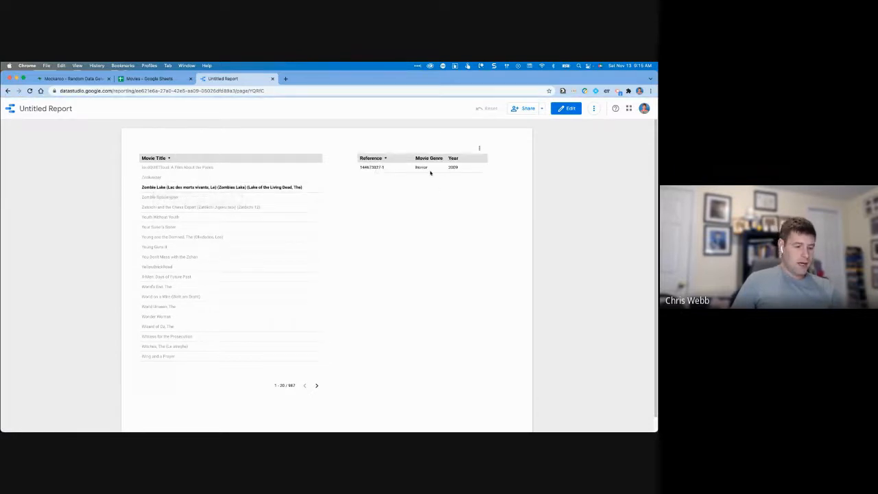
click(166, 199)
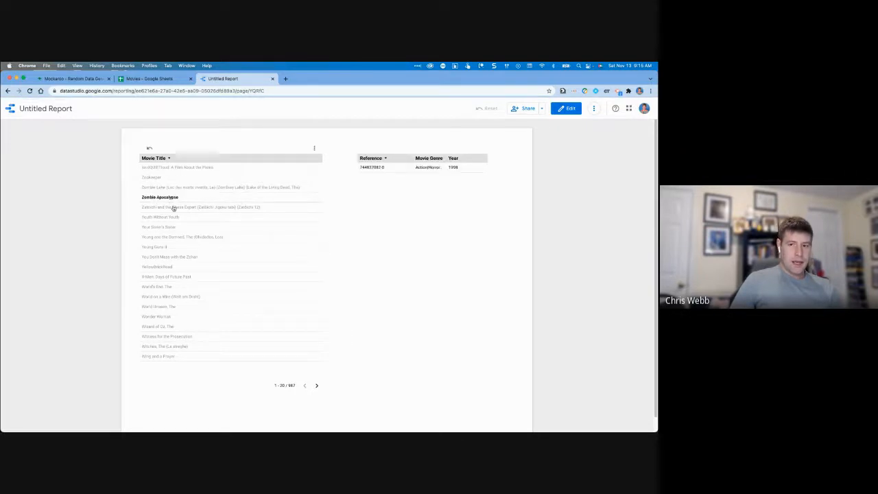
click(173, 208)
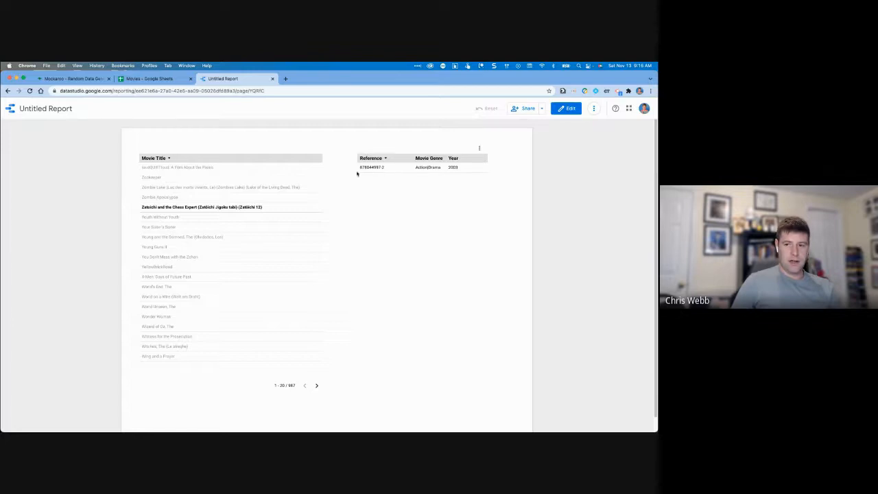
click(159, 218)
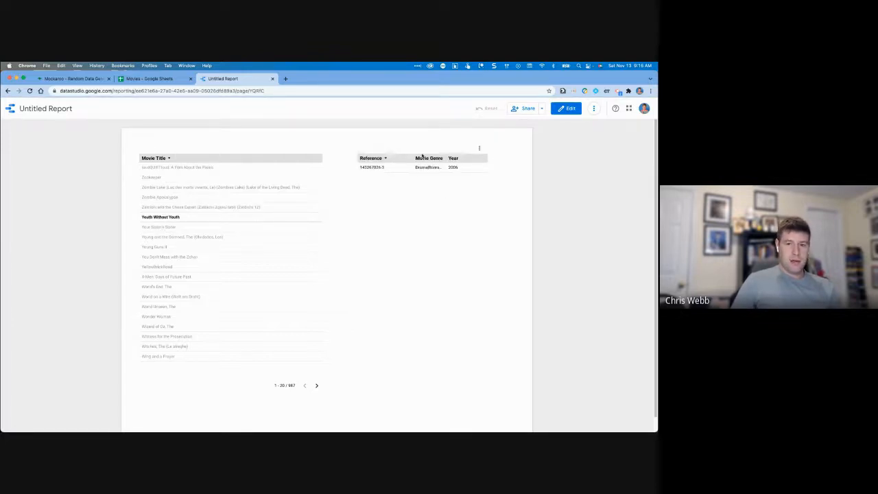
click(167, 227)
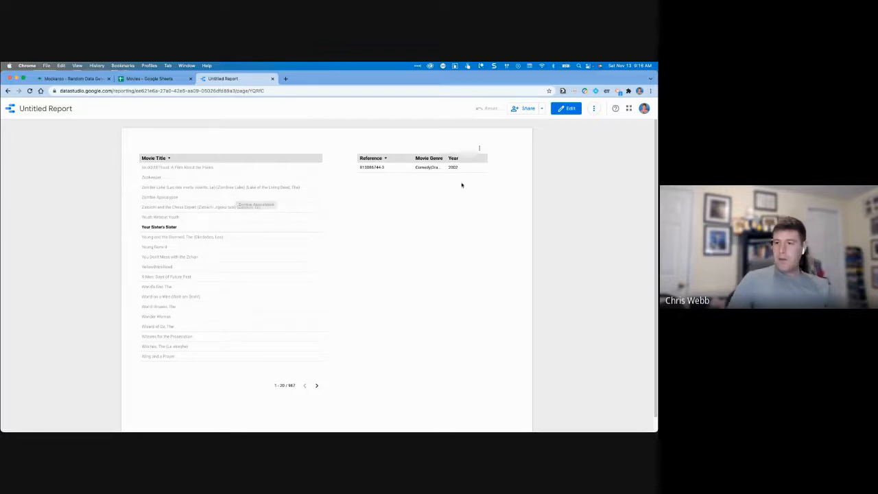
click(564, 109)
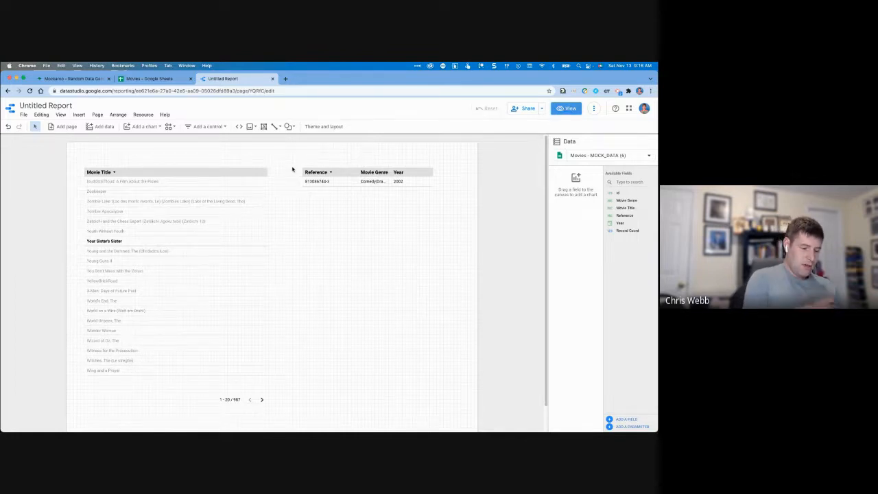
Place a Movie Title input box at the top-left, resize it, and move the Movie Title table beneath it.
click(209, 126)
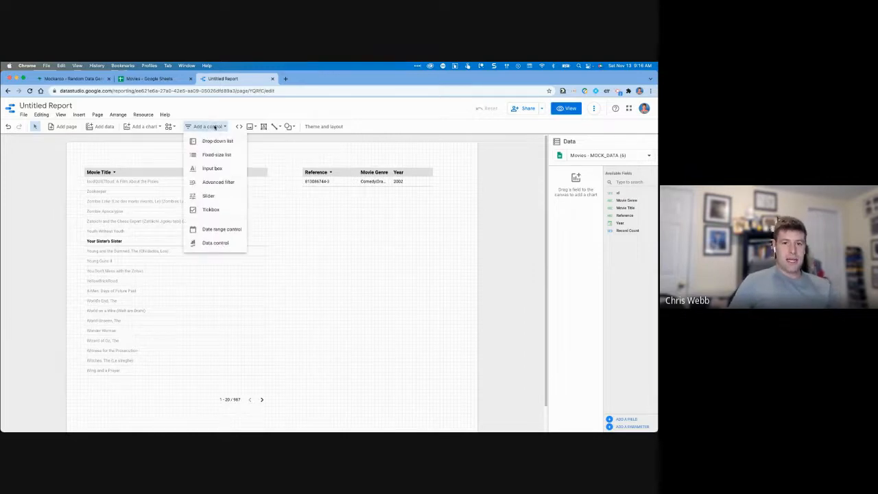
click(230, 170)
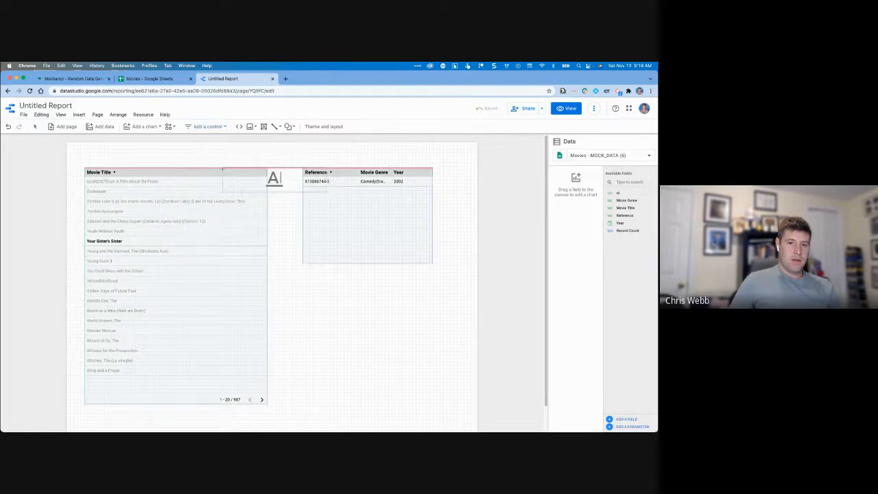
click(86, 147)
drag(135, 172, 135, 168)
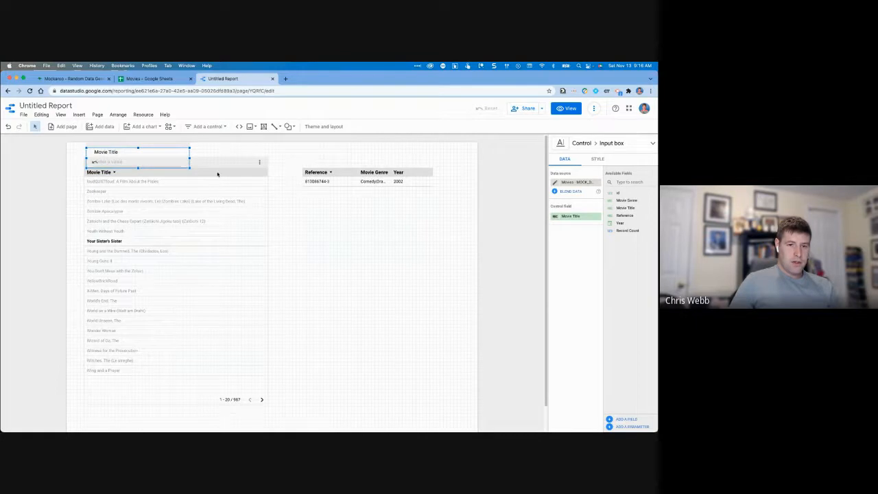
drag(218, 174, 220, 197)
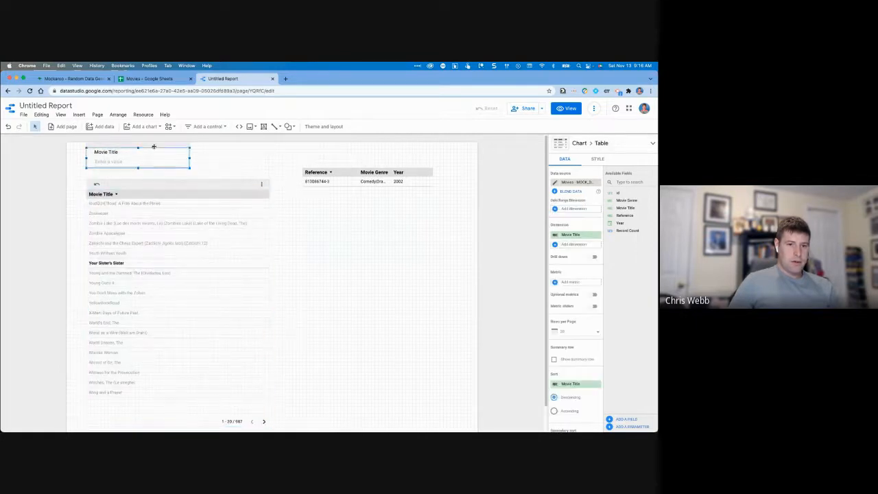
drag(154, 146, 156, 153)
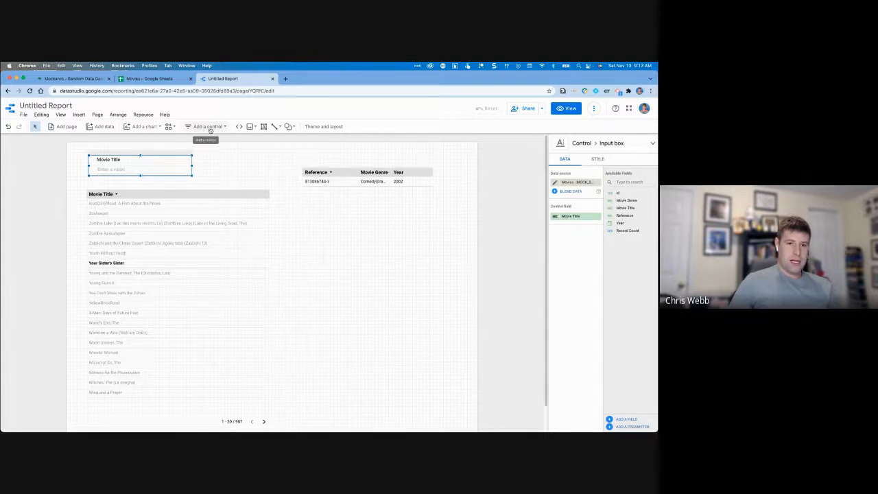
Preview the report and test the Movie Title search with terms like 'mother' and 'car', then return to editing.
click(565, 108)
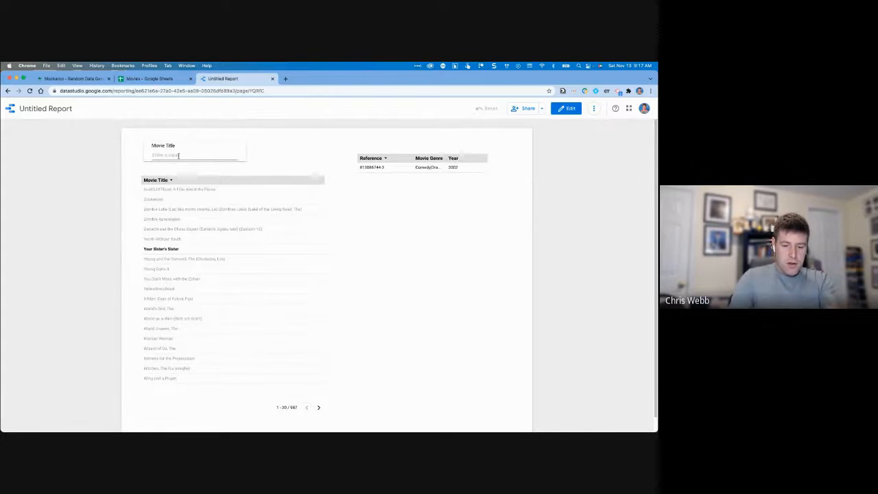
text(mother)
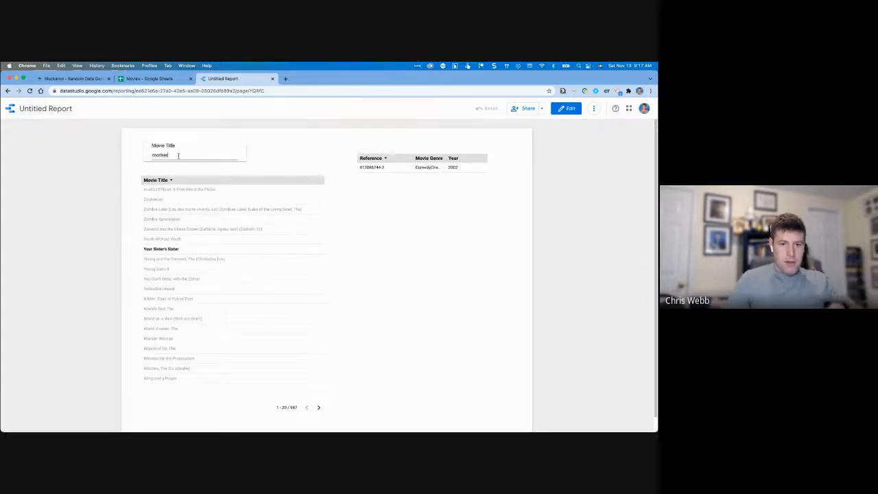
key(super+a)
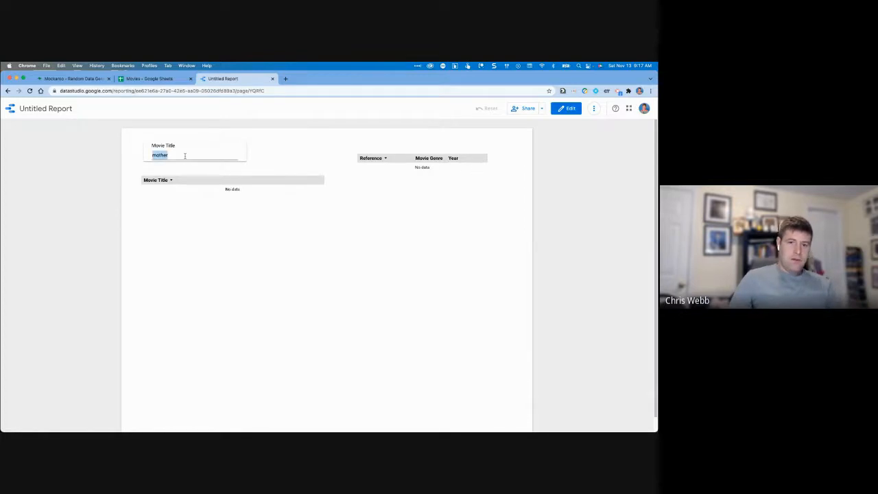
key(BackSpace)
text(car)
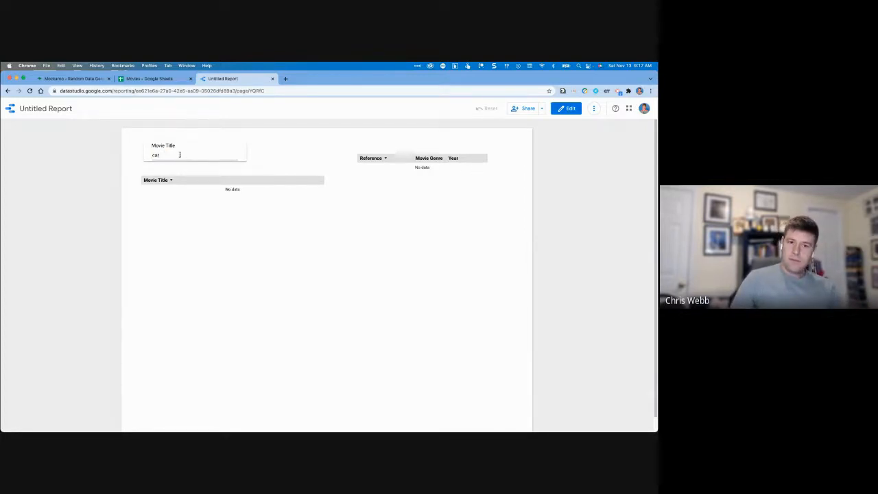
key(super+a)
text(c)
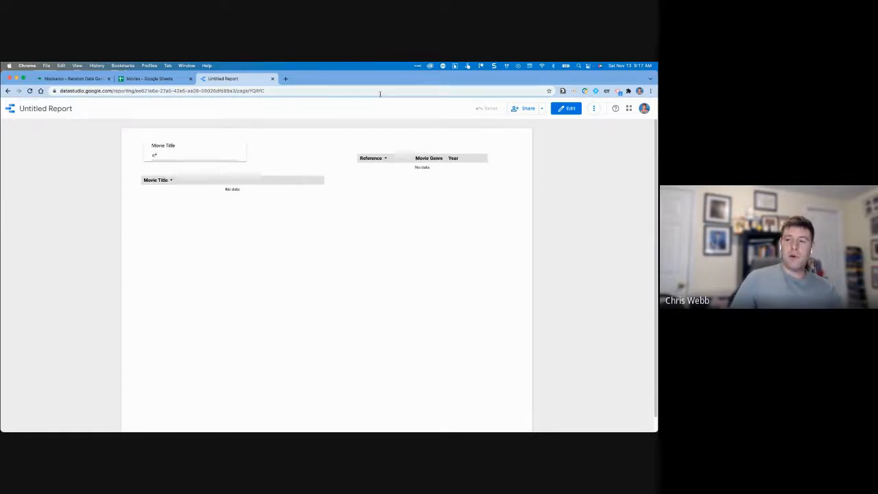
click(565, 108)
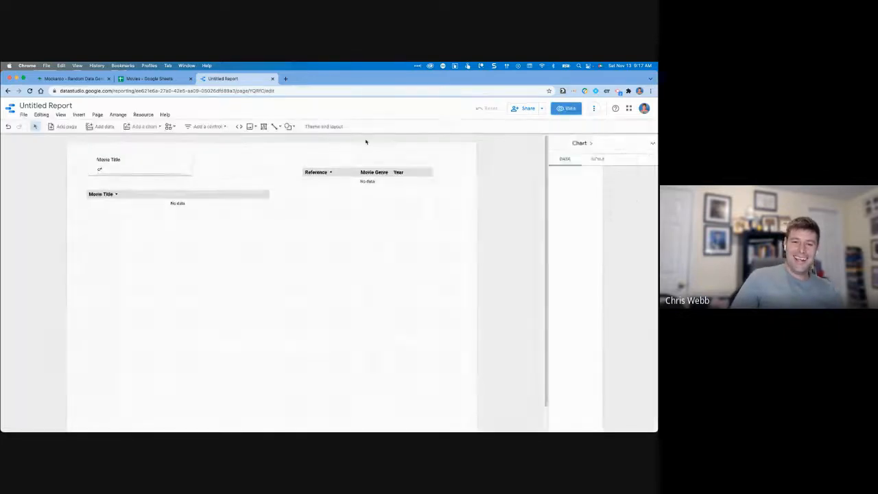
Select the Movie Title filter box and look over its Style and Data settings.
click(149, 163)
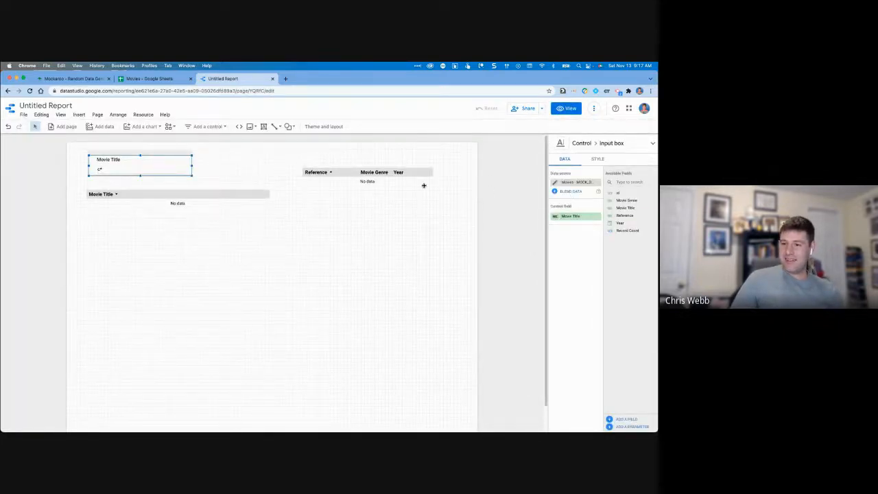
click(155, 166)
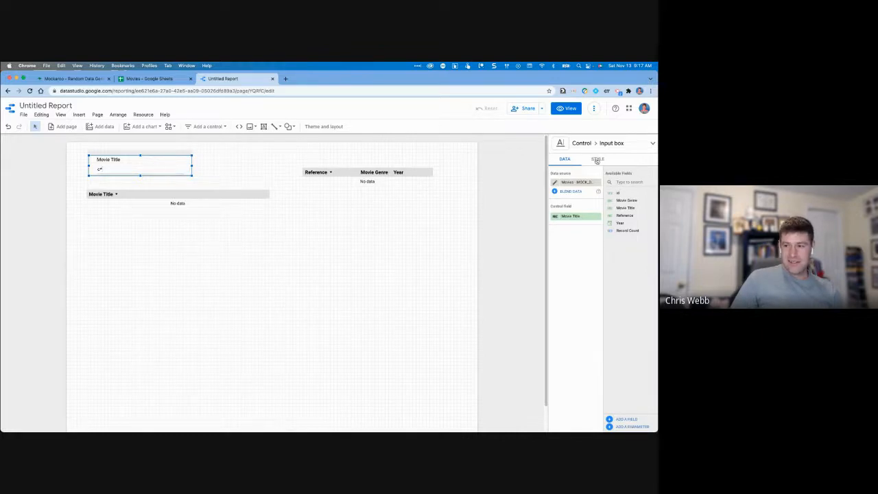
click(596, 159)
click(564, 158)
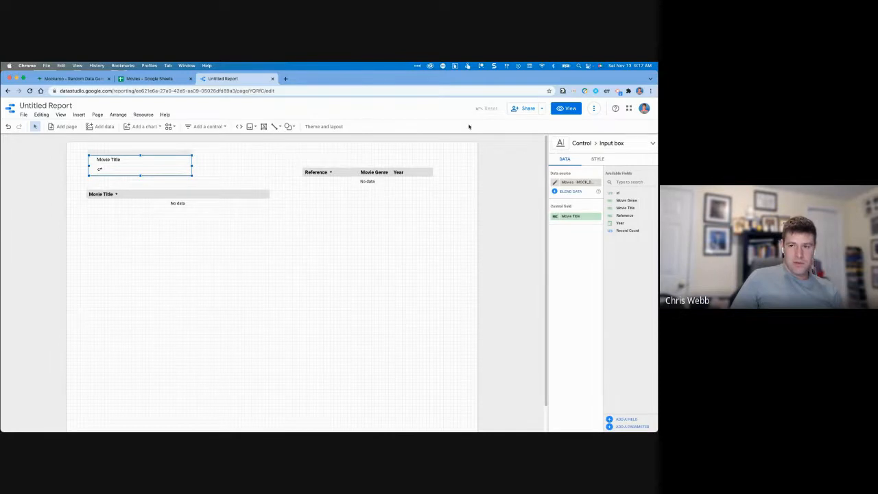
Preview again, search 'zoo' so both tables show No data, then reselect the filter in edit mode.
click(567, 108)
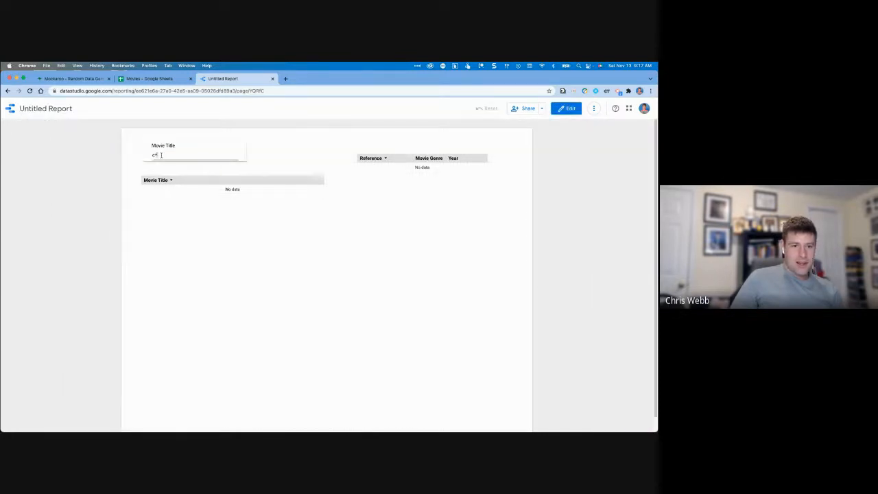
key(BackSpace)
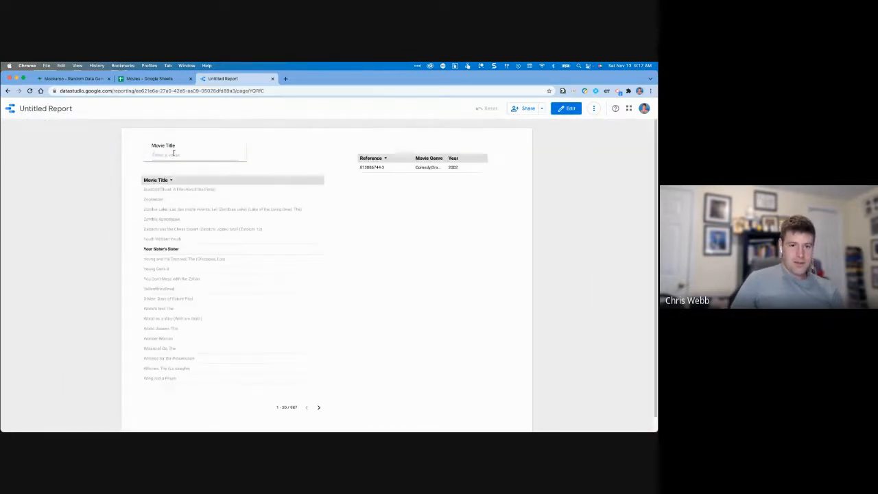
text(zoo)
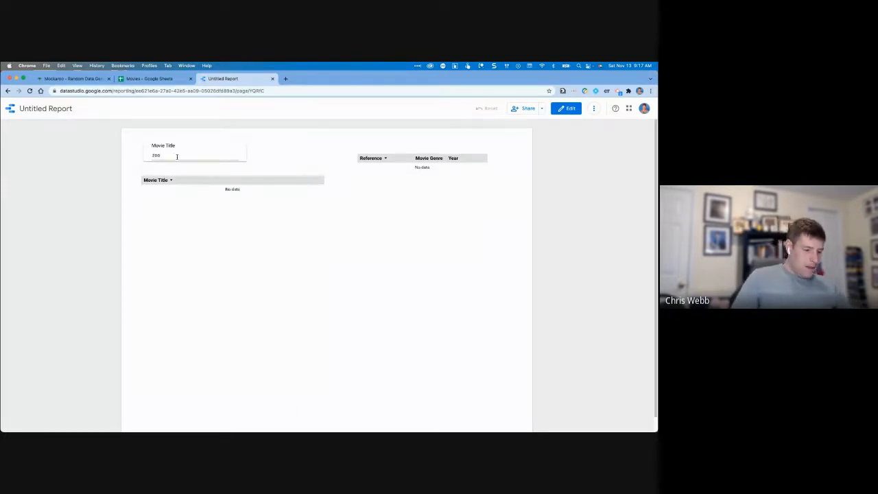
double_click(156, 155)
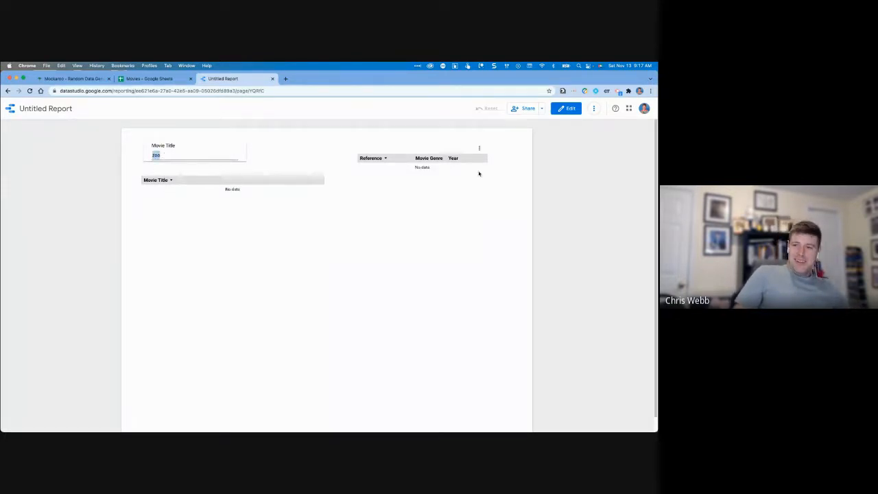
click(566, 108)
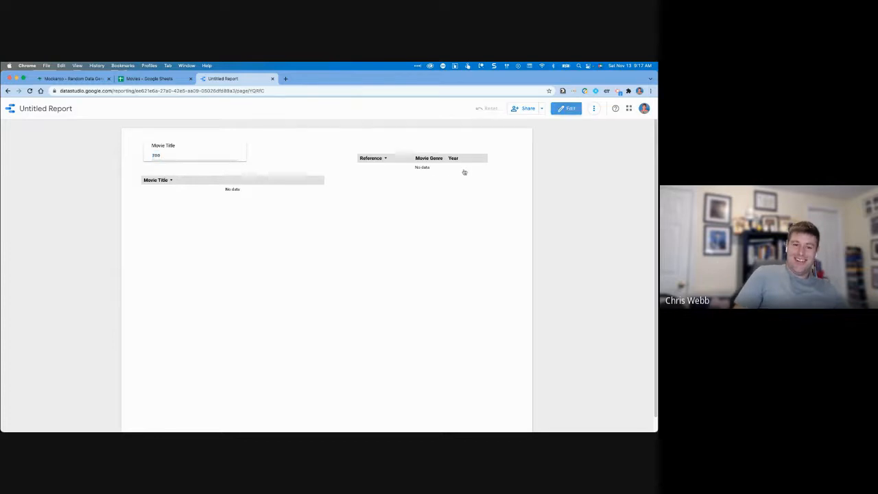
click(154, 162)
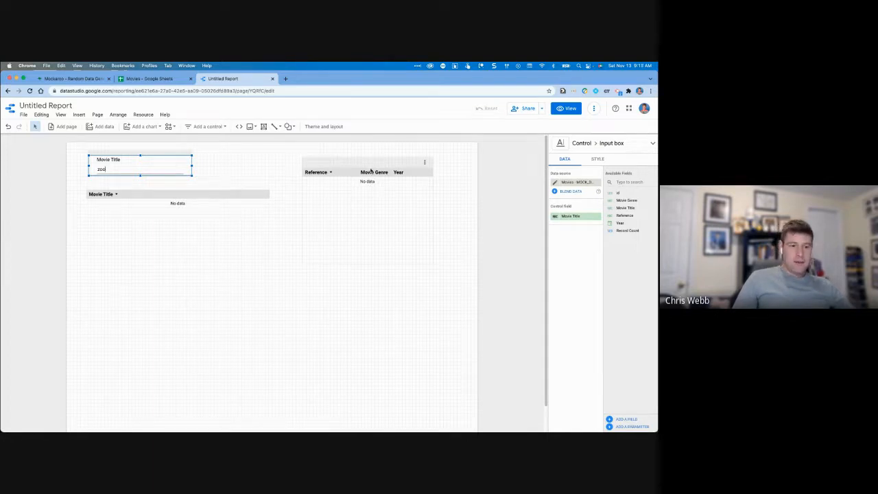
Align the Reference table with Movie Title, remove Movie Genre and Year, and shorten it.
drag(369, 173, 369, 190)
click(443, 194)
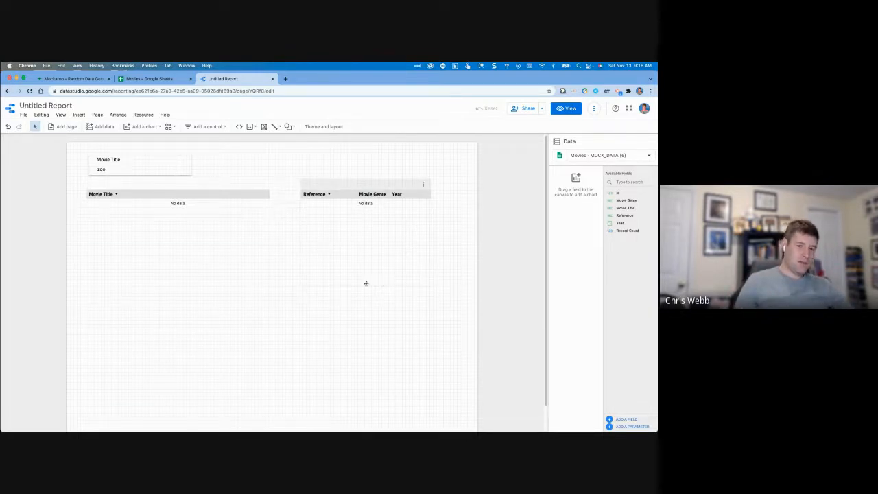
click(325, 221)
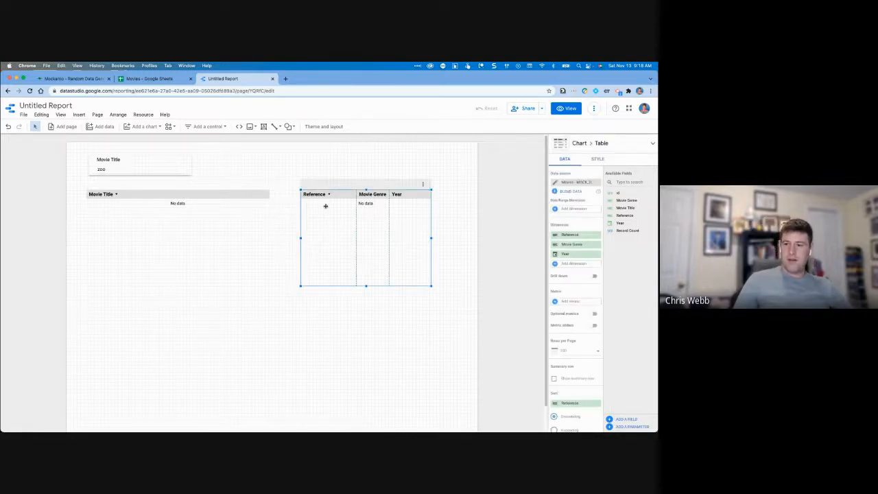
click(598, 245)
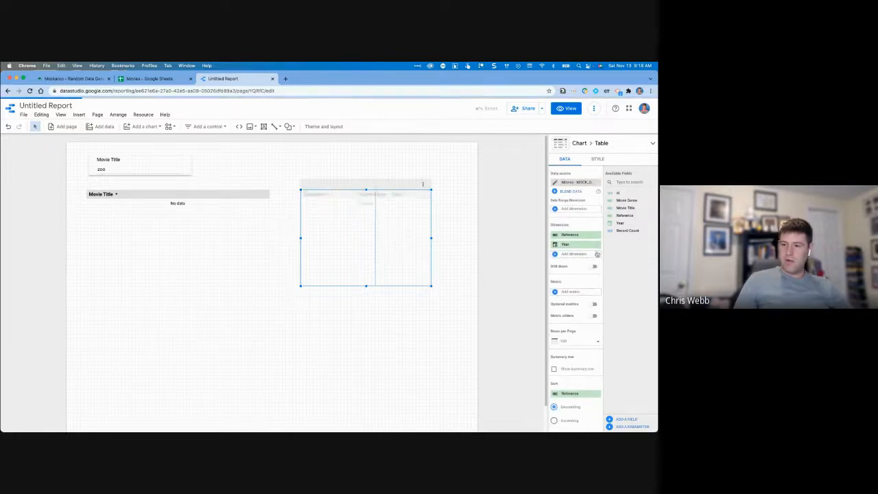
click(598, 245)
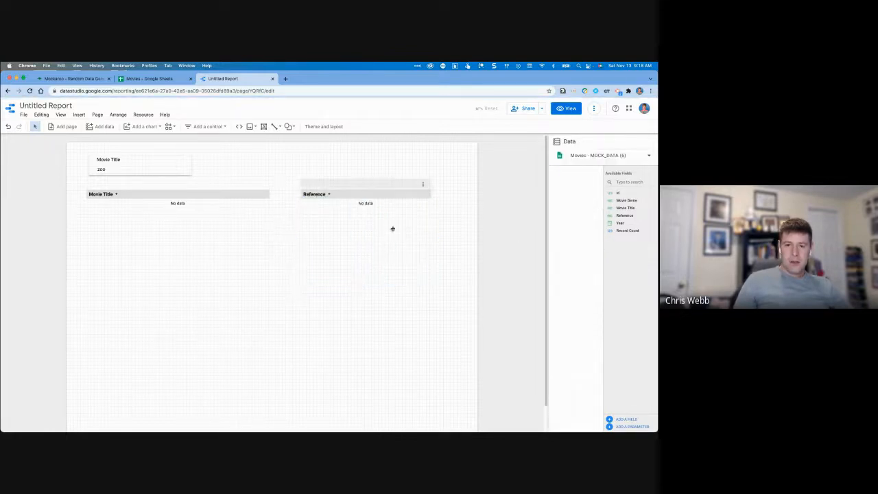
drag(366, 286, 365, 214)
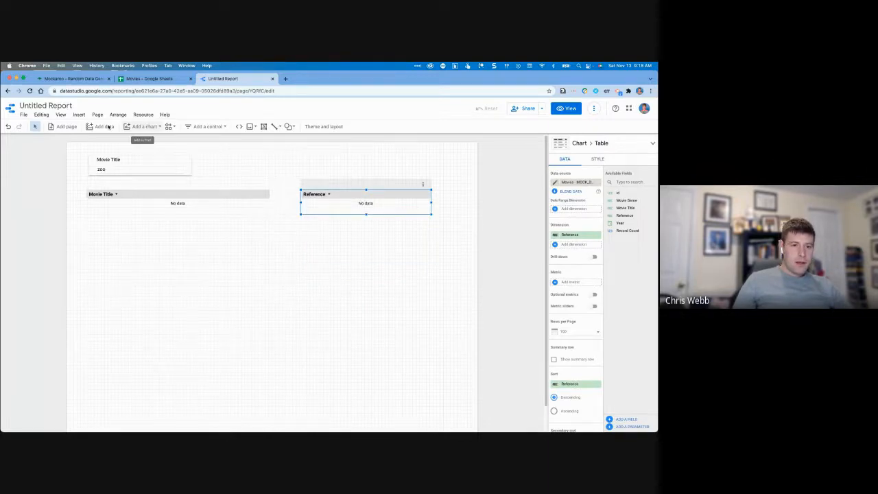
click(133, 148)
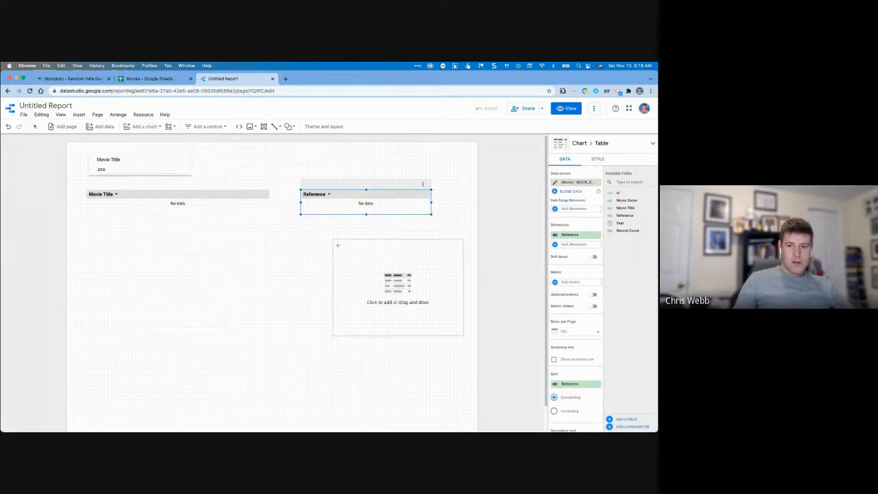
Place a new table below the Reference table and turn off its row numbers and pagination.
click(300, 224)
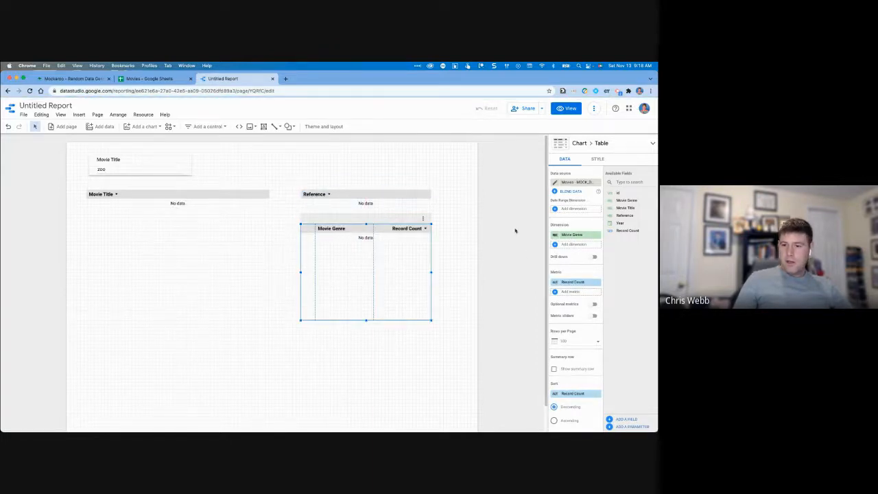
click(597, 159)
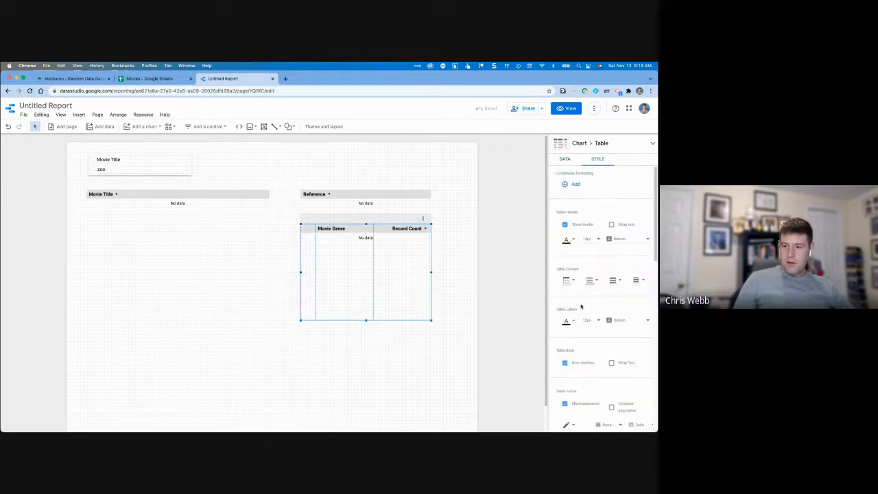
click(565, 363)
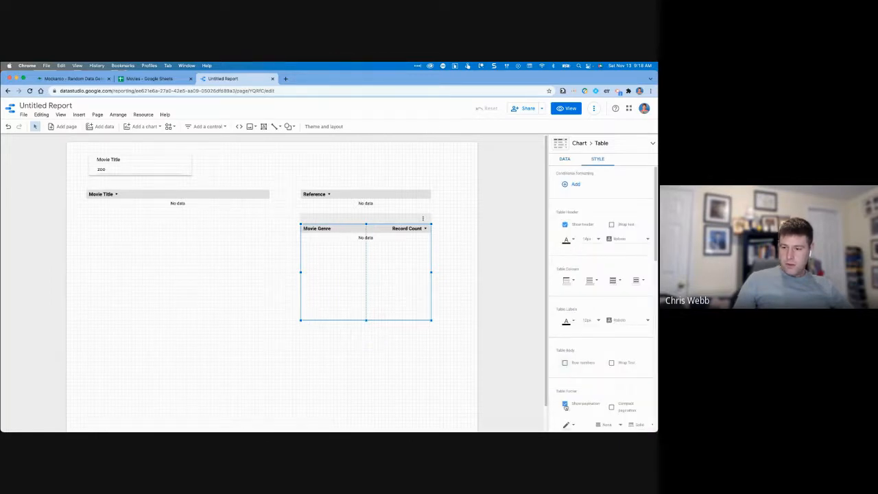
click(565, 404)
Remove Record Count so only Movie Genre shows, and shorten the table to one header row.
click(566, 159)
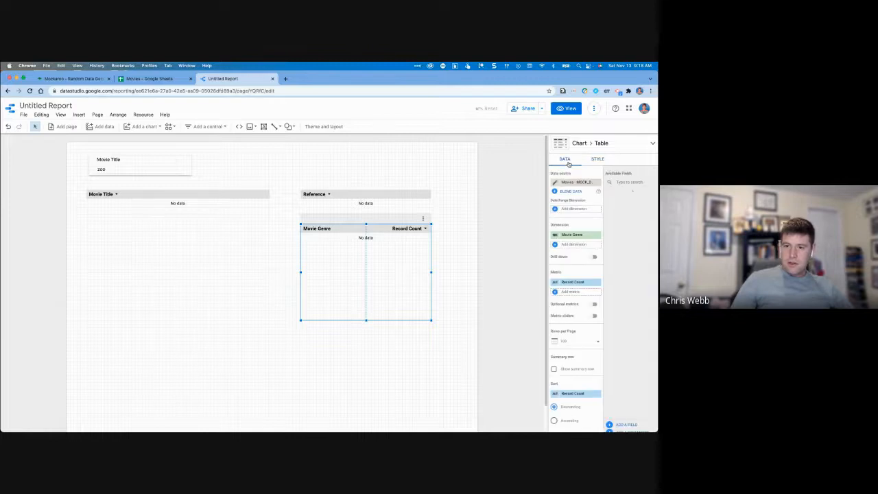
click(597, 282)
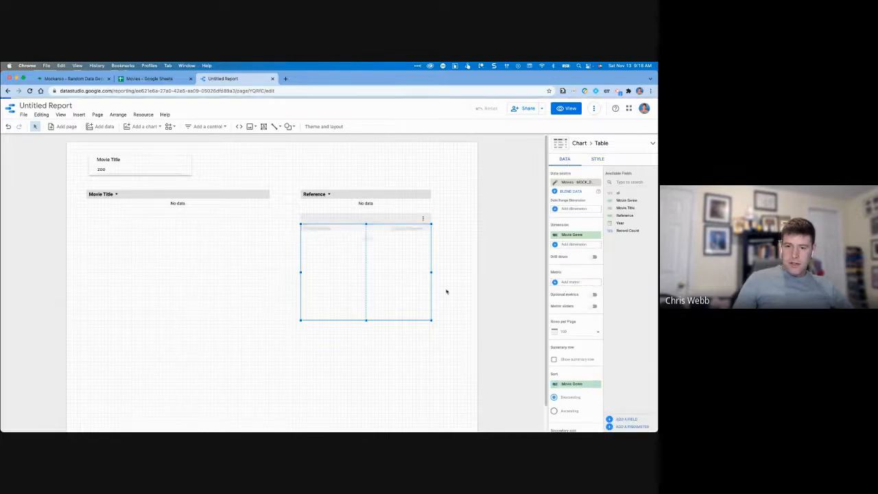
drag(366, 320, 363, 251)
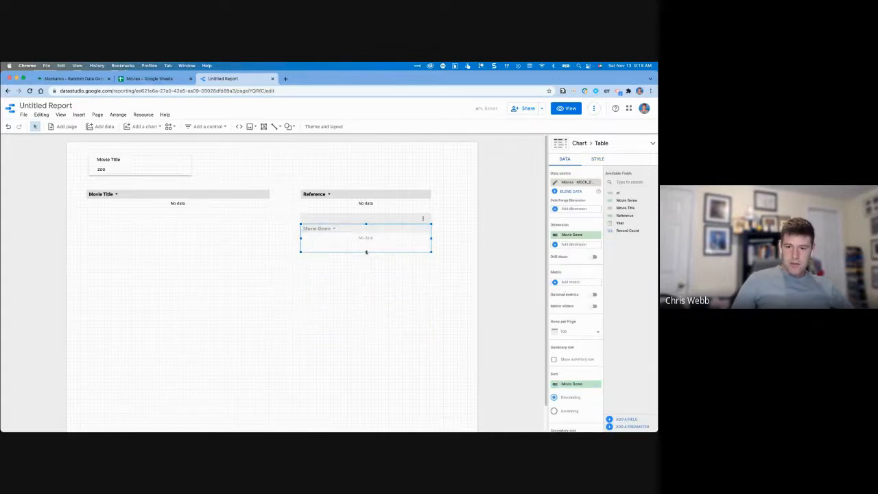
Delete the Movie Title filter box from the report.
click(147, 159)
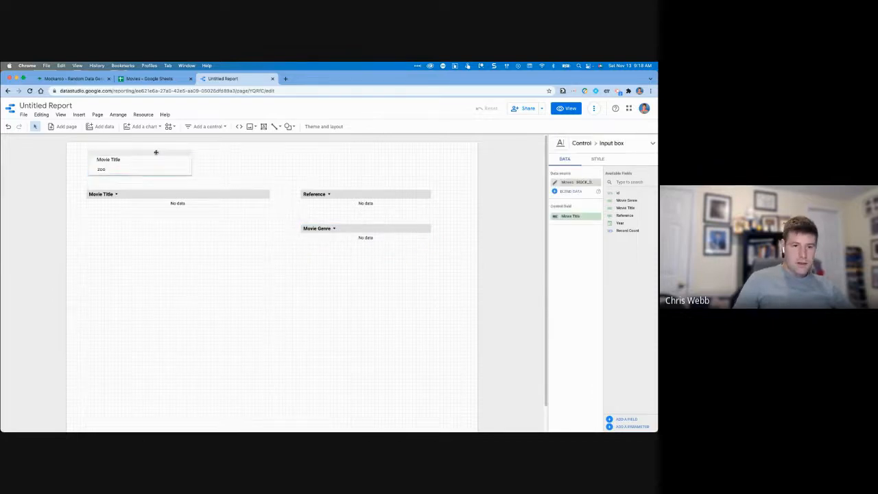
key(Delete)
click(325, 126)
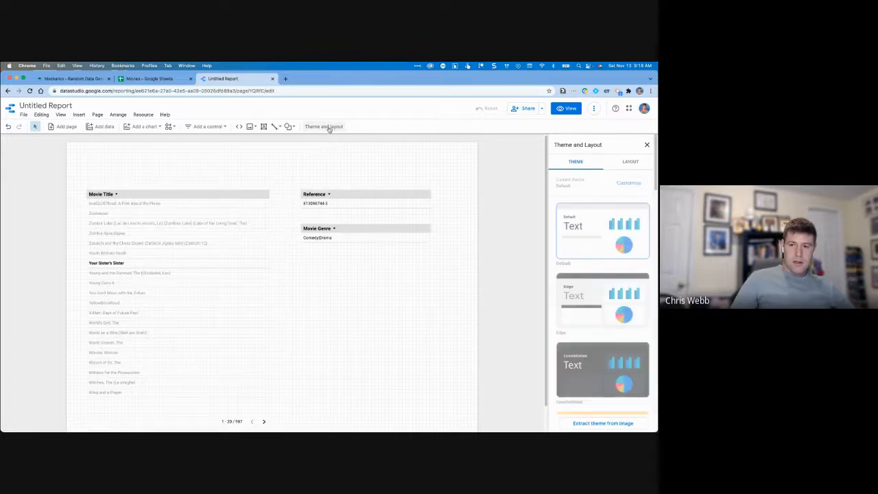
In view mode, pick Zookeeper, then You Don't Mess with the Zohan, to test cross-filtering.
click(563, 108)
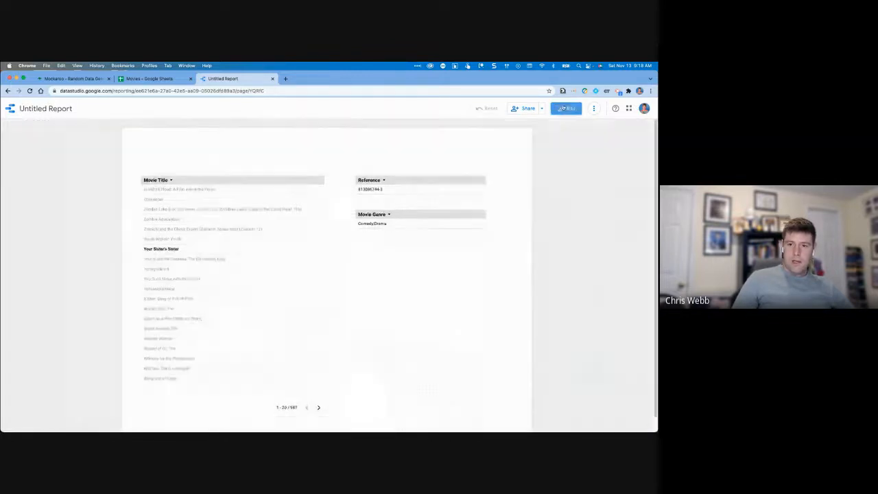
click(161, 199)
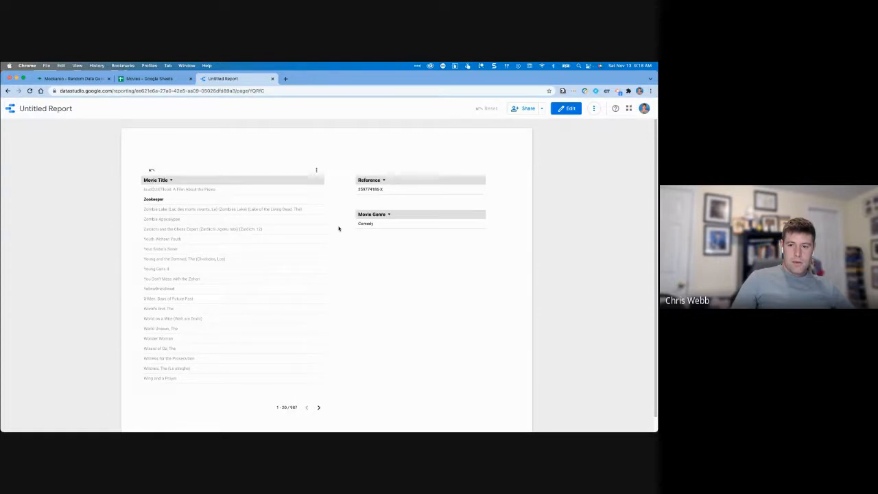
click(155, 279)
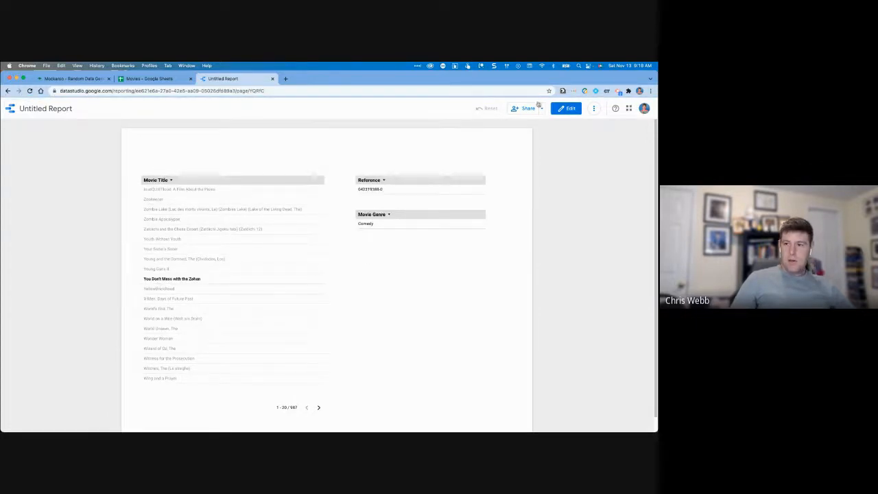
click(561, 110)
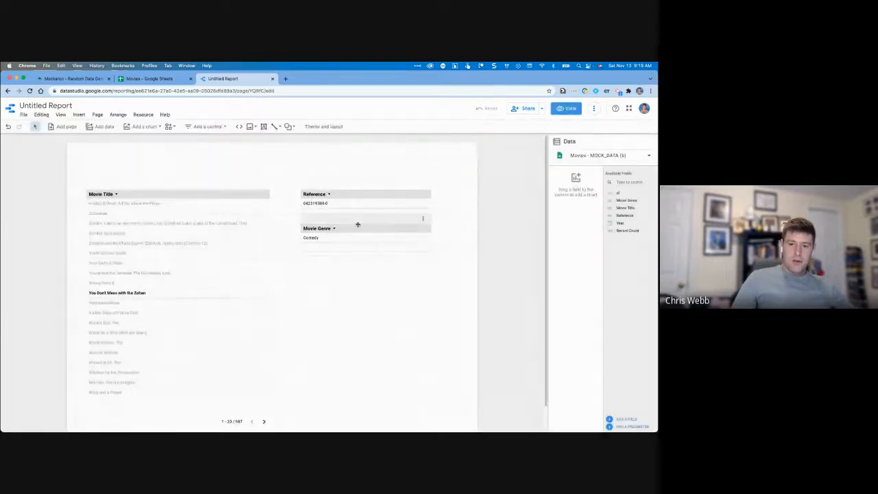
Move the Movie Genre table up under Reference, then test with Your Sister's Sister and Zombie Lake.
drag(359, 230, 360, 216)
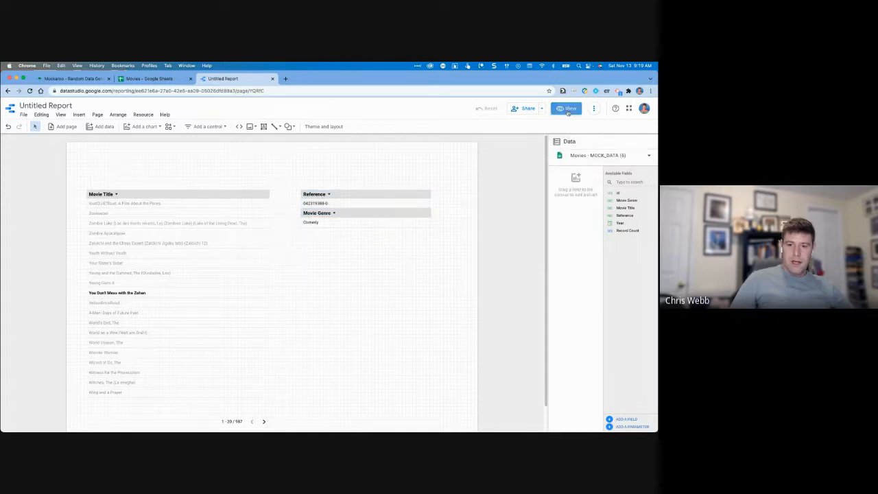
click(158, 249)
click(175, 209)
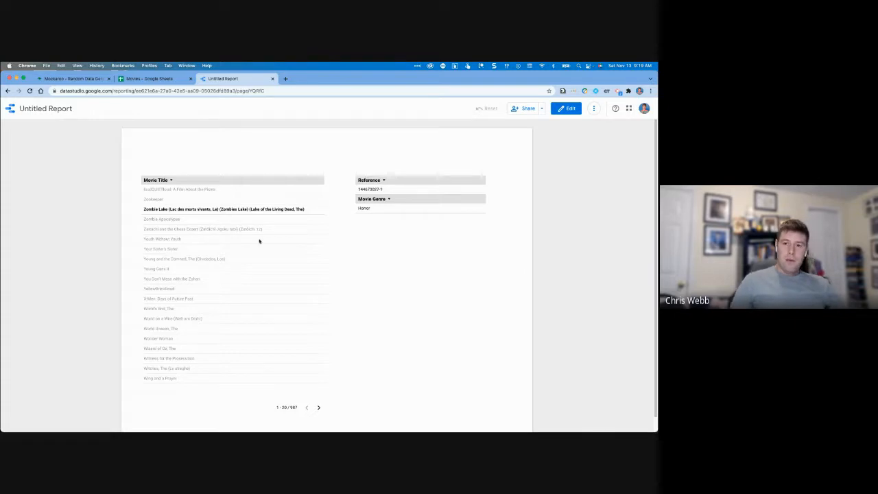
click(597, 108)
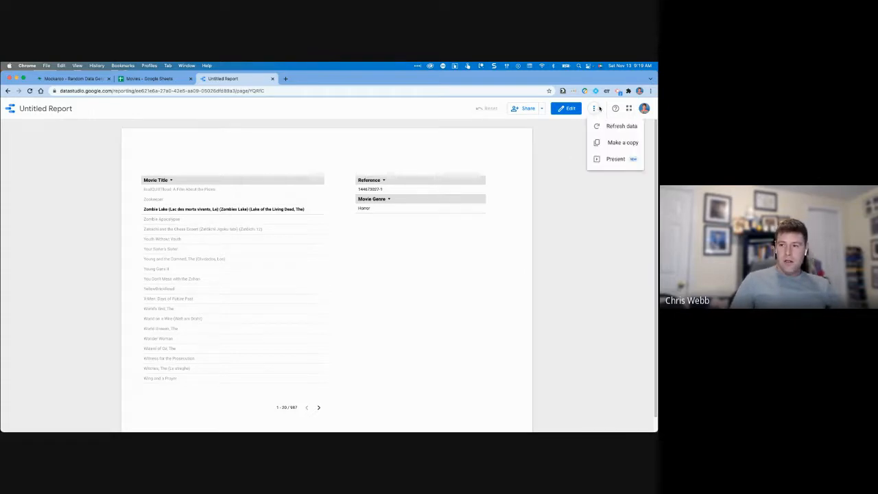
Present the report full screen, filter to two titles, exit, and close the report tab.
click(614, 159)
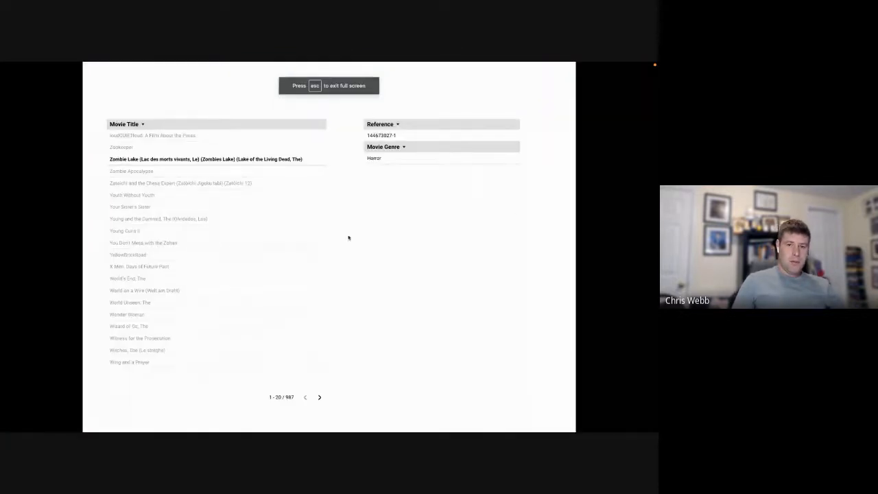
click(134, 222)
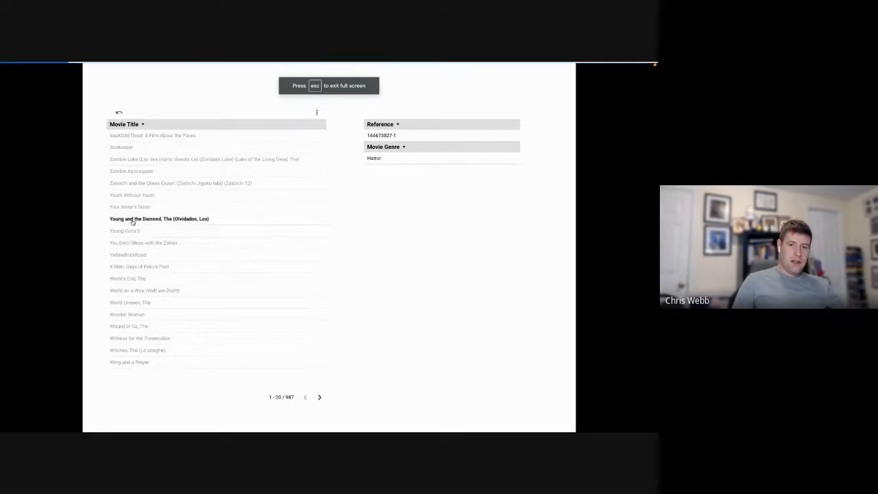
click(132, 243)
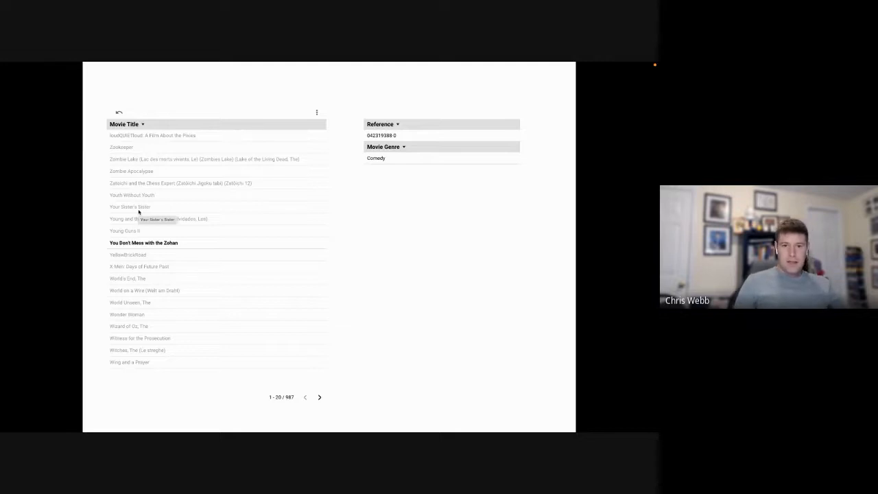
key(Escape)
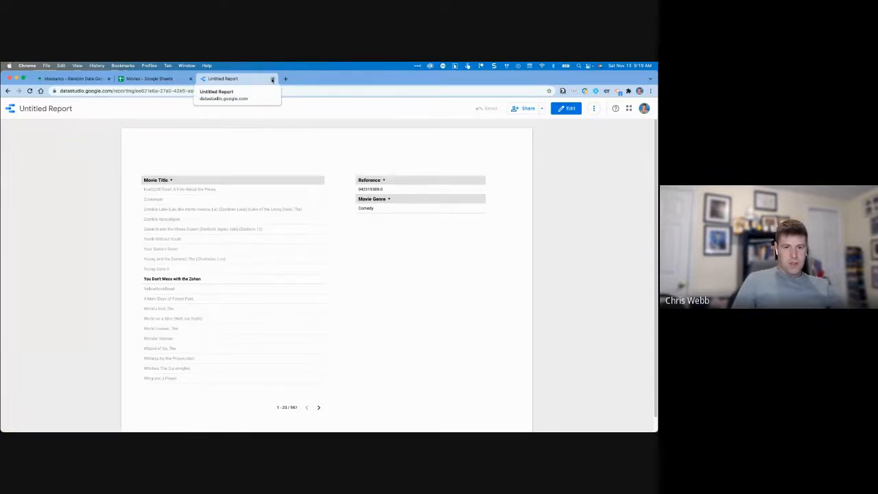
click(272, 80)
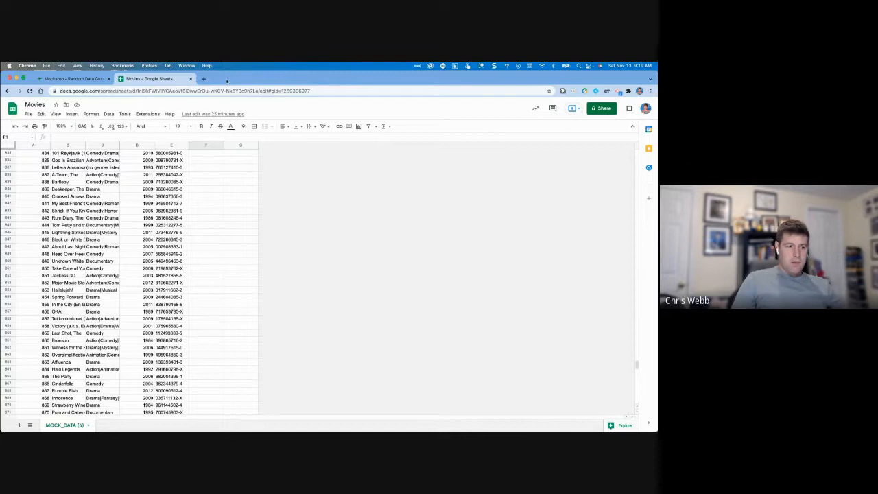